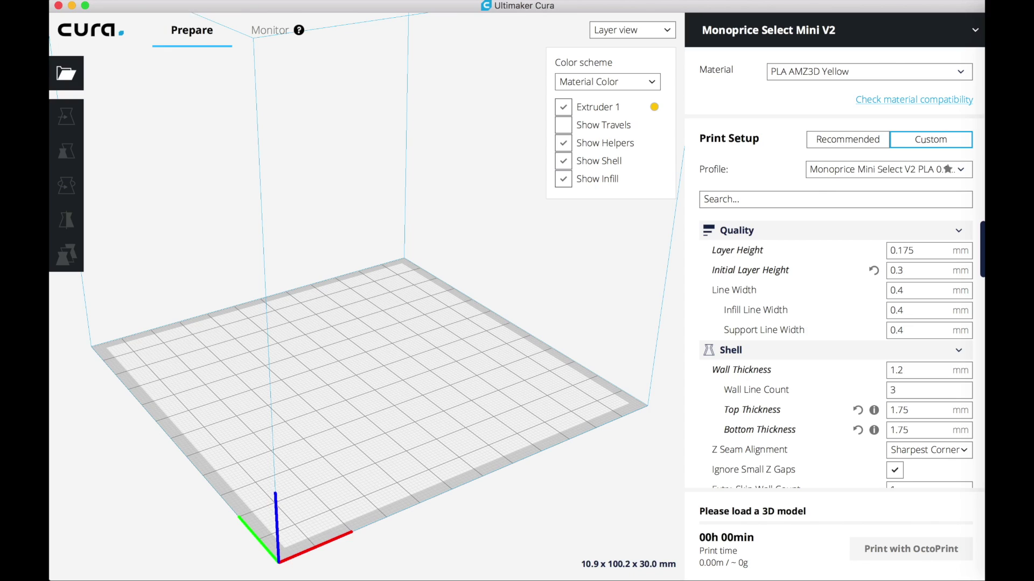
# - Load 'iPhone stand with case.stl' from the recent files
pyautogui.click(175, 1)
pyautogui.moveTo(196, 31)
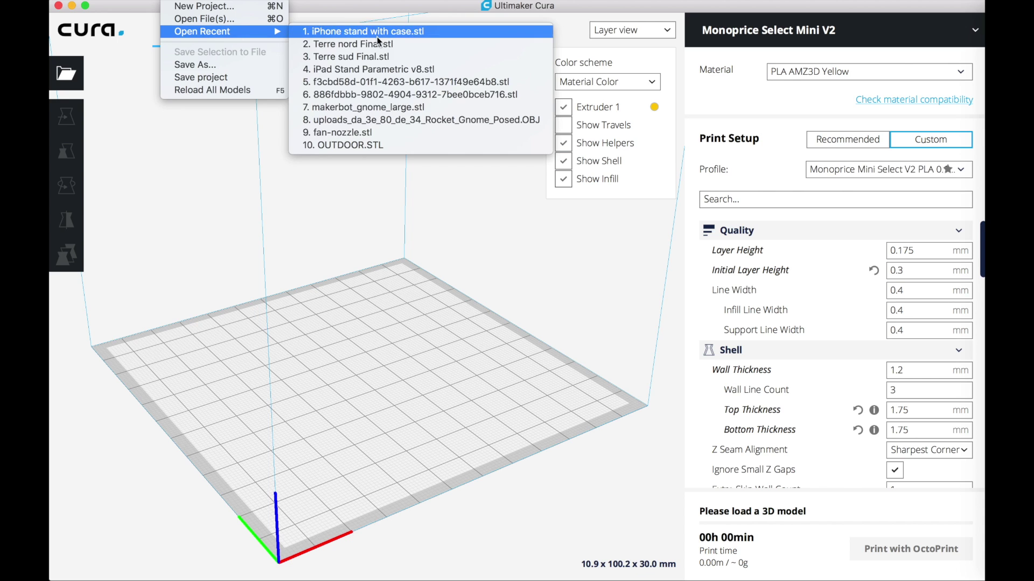
pyautogui.click(398, 32)
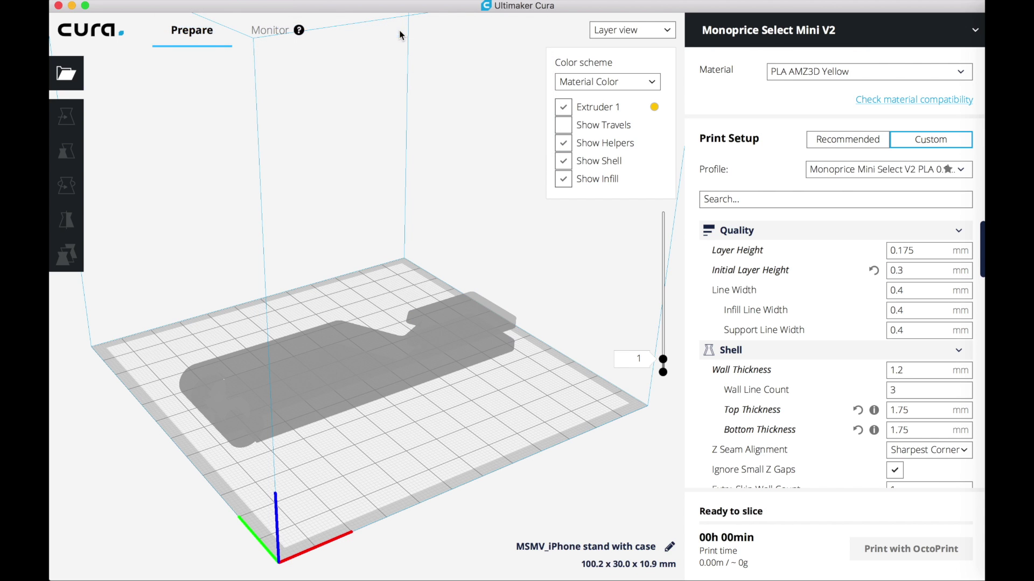
# - Rotate the stand so it stands upright on the build plate
pyautogui.click(338, 367)
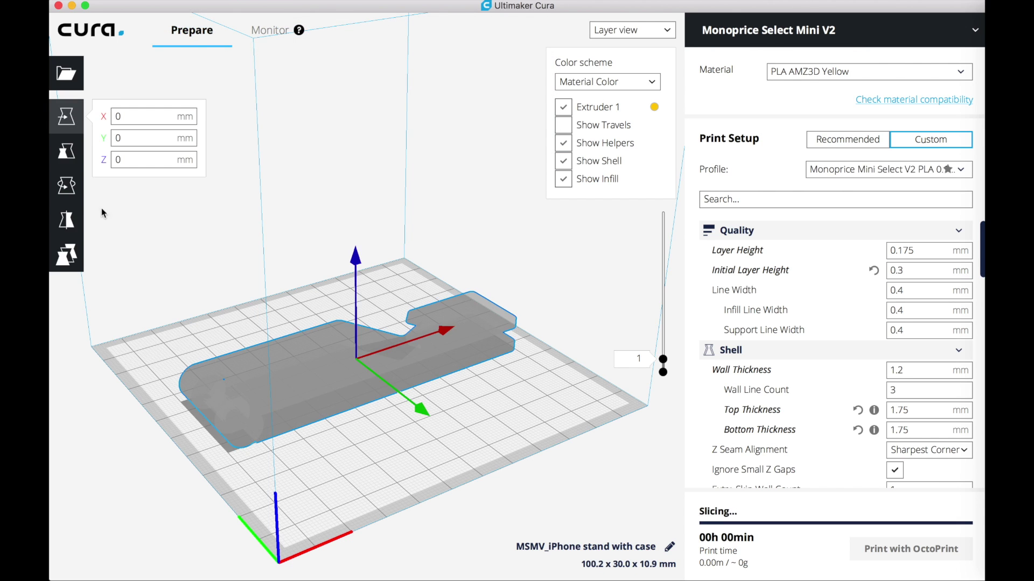
pyautogui.click(67, 185)
pyautogui.moveTo(379, 284); pyautogui.dragTo(434, 417)
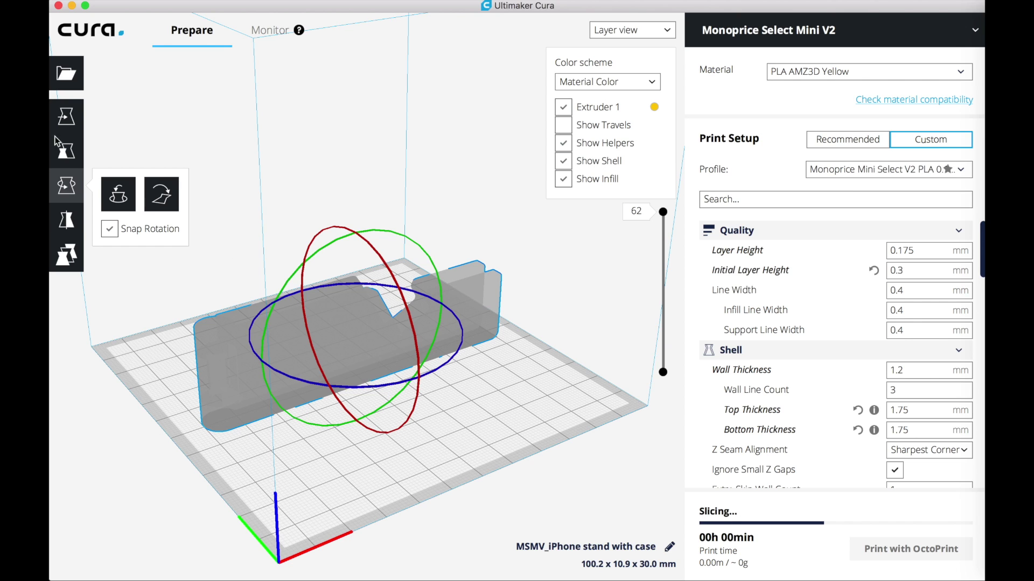
pyautogui.click(66, 115)
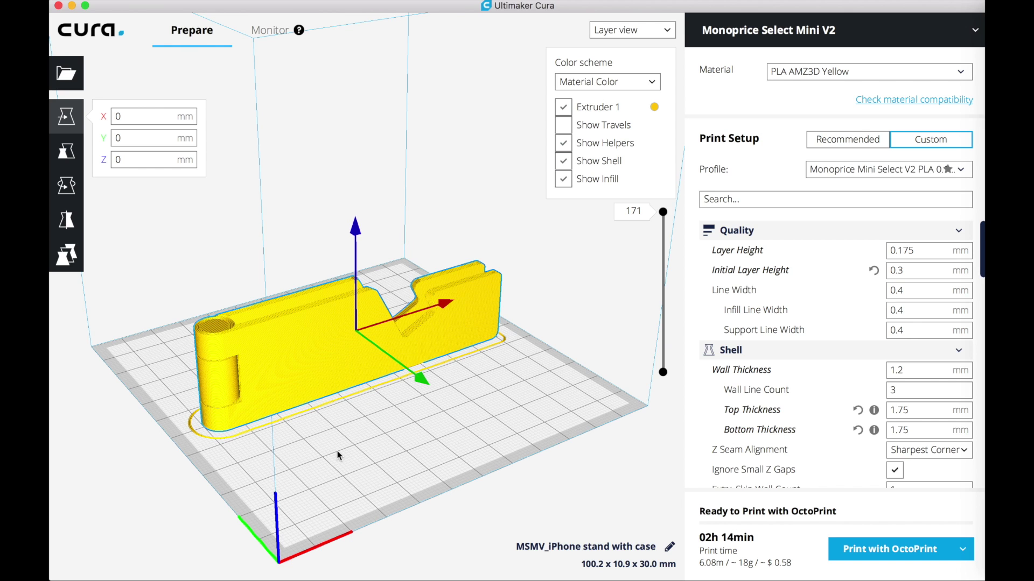
# - Zoom and orbit to a low close-up of the stand's layers, leaving Layer Height at 0.175 mm
pyautogui.scroll(10, 345, 453)
pyautogui.moveTo(483, 552); pyautogui.dragTo(461, 476, button='right')
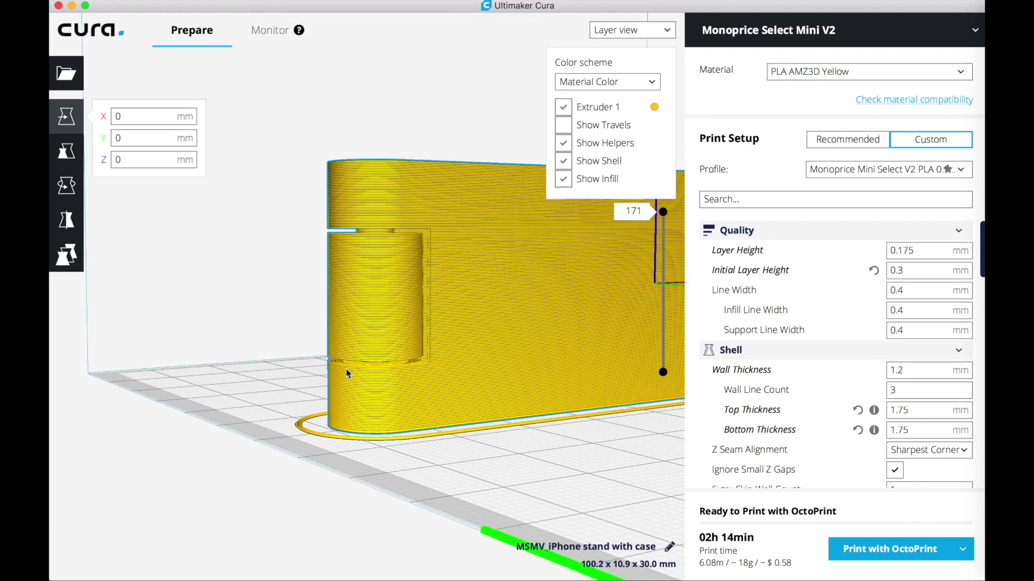
pyautogui.scroll(10, 348, 373)
pyautogui.moveTo(365, 366); pyautogui.dragTo(365, 386, button='right')
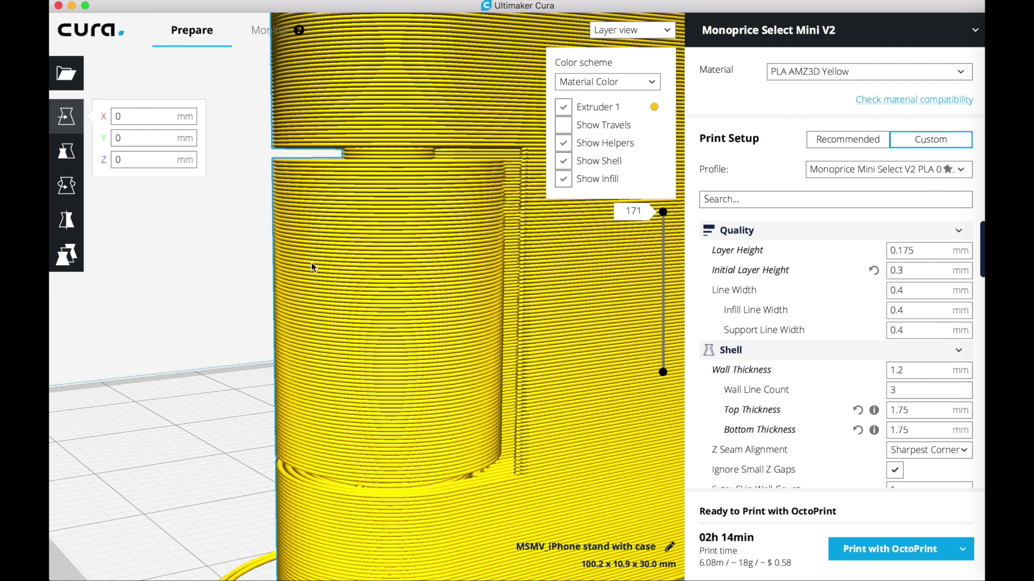
pyautogui.scroll(-1, 324, 188)
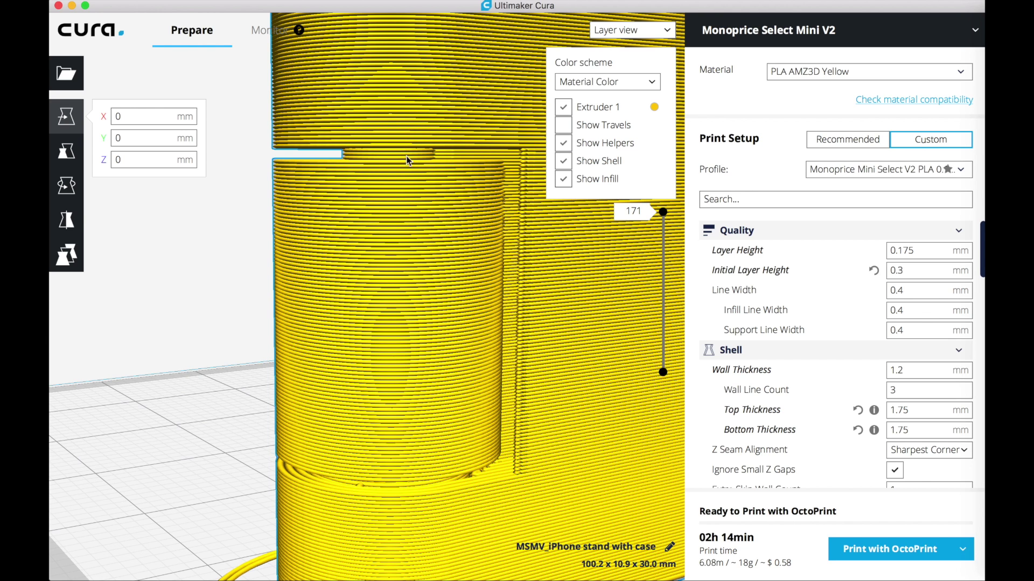
pyautogui.click(922, 251)
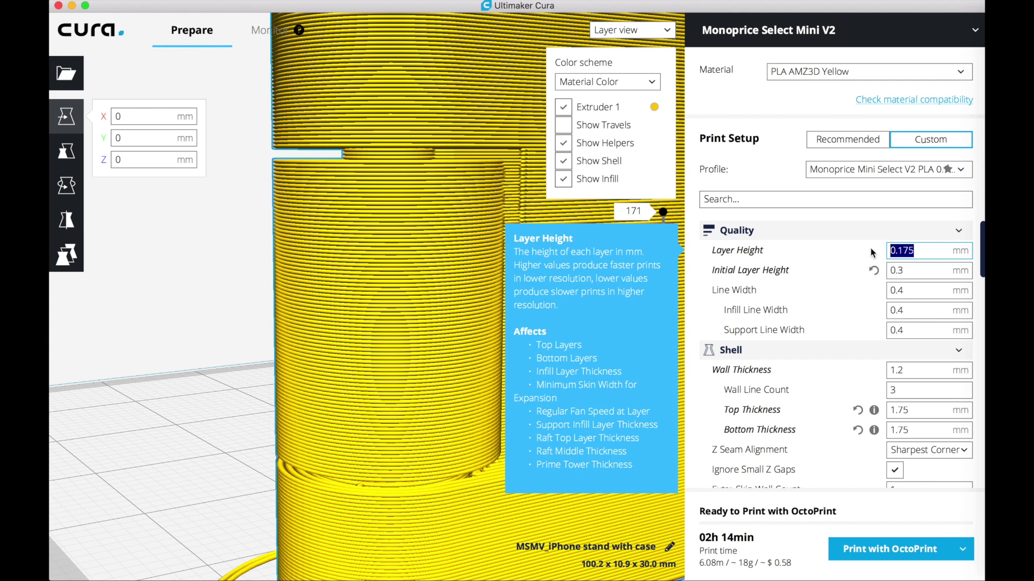
pyautogui.click(932, 252)
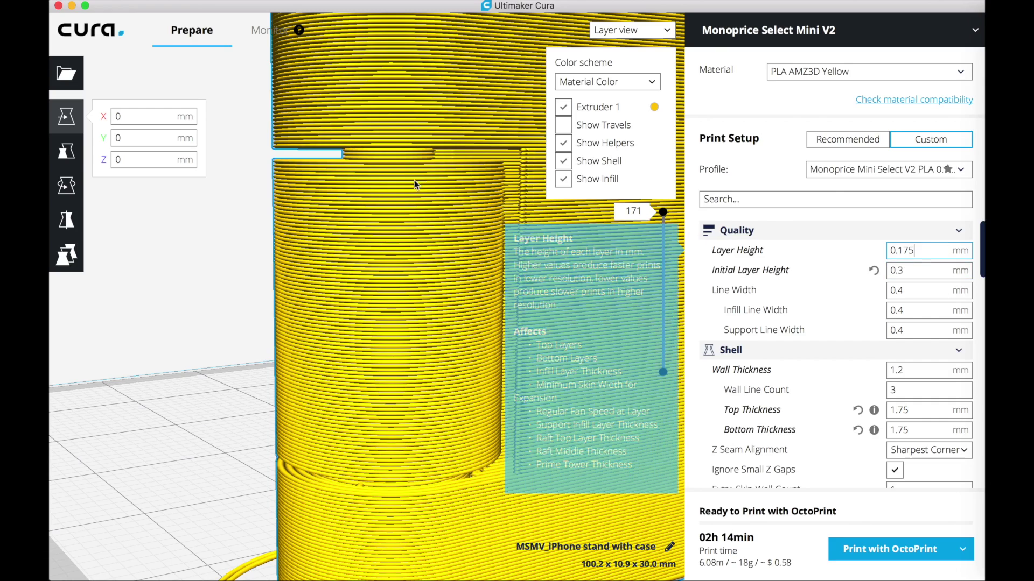
pyautogui.scroll(3, 415, 185)
pyautogui.scroll(-5, 415, 184)
pyautogui.press('super+Tab')
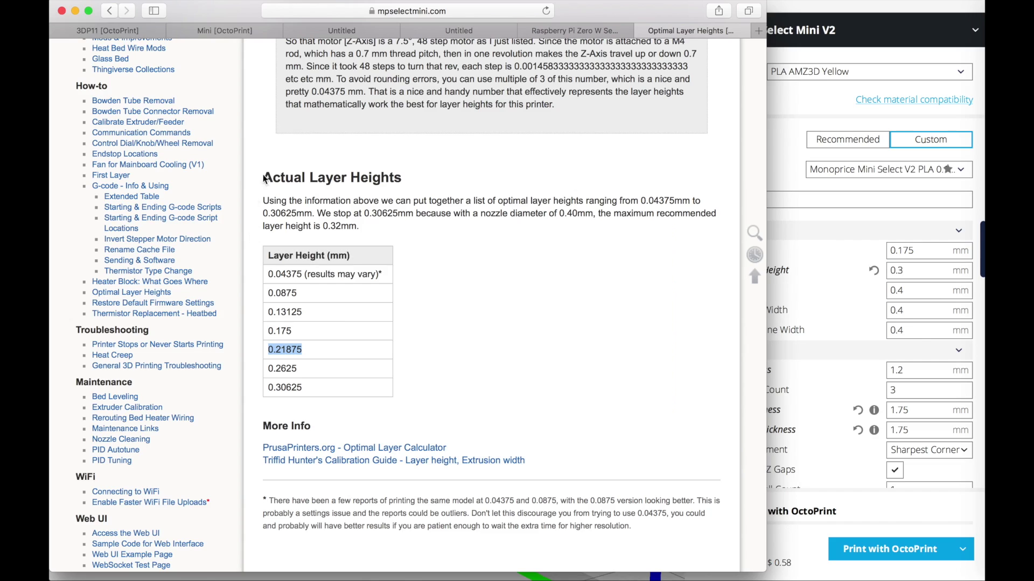
pyautogui.moveTo(260, 178); pyautogui.dragTo(392, 386)
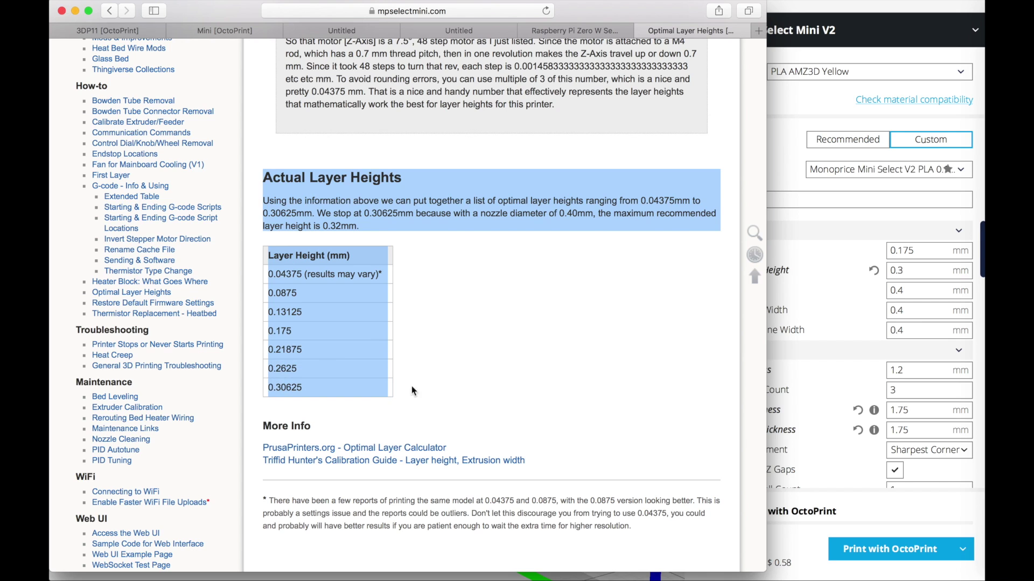
pyautogui.click(415, 354)
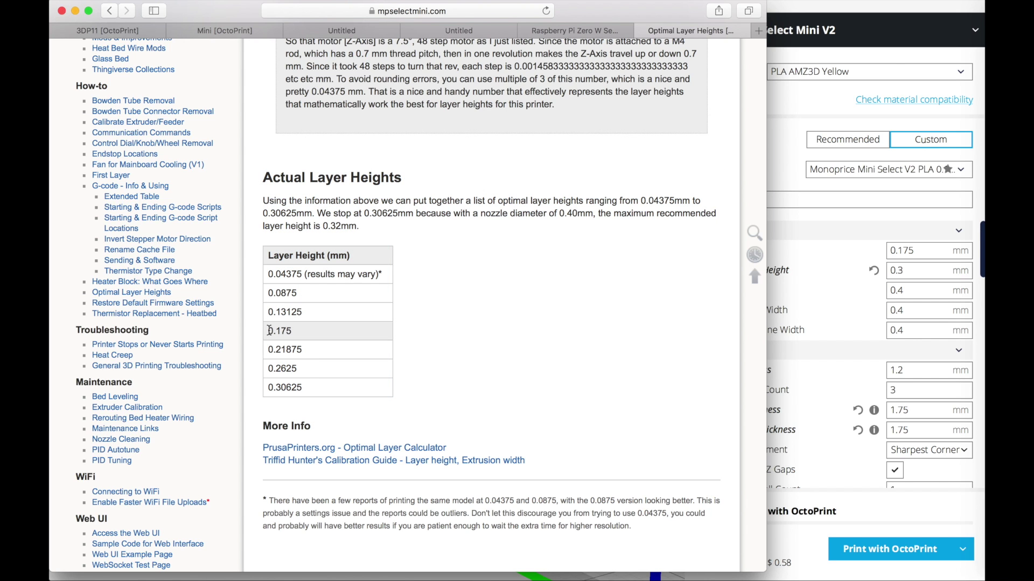
pyautogui.moveTo(269, 331); pyautogui.dragTo(303, 331)
pyautogui.click(301, 293)
pyautogui.tripleClick(272, 291)
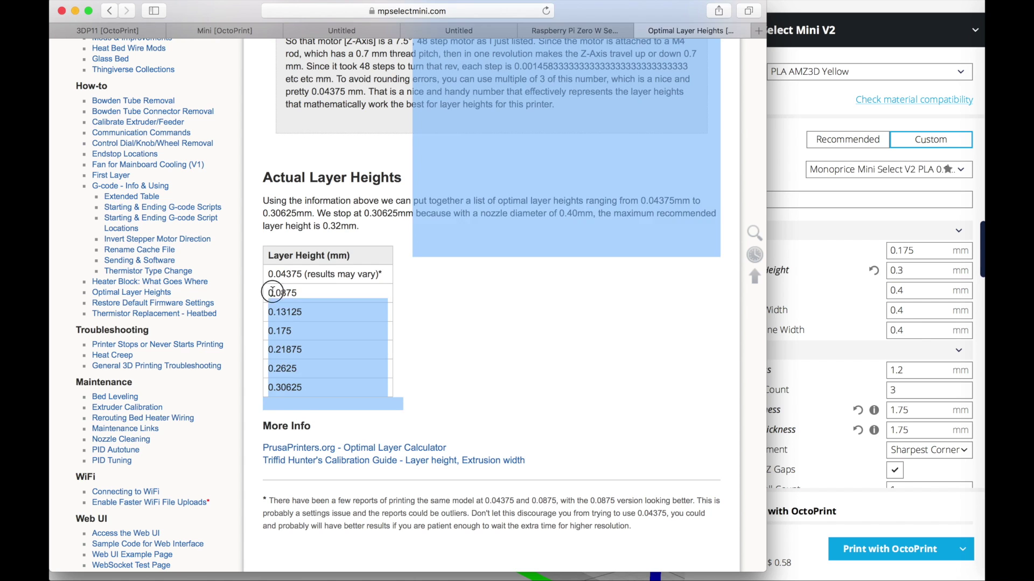
pyautogui.doubleClick(272, 291)
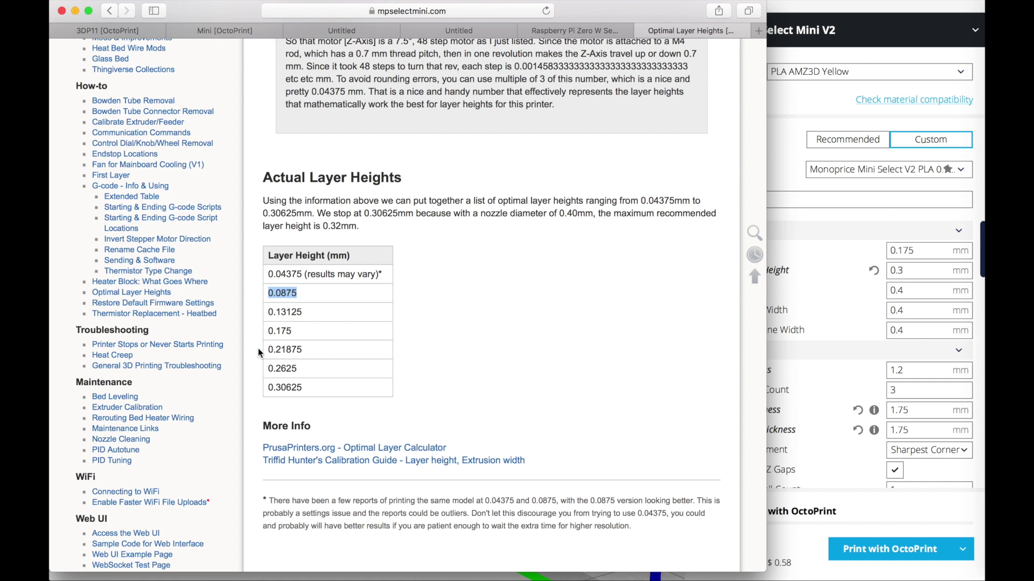
pyautogui.tripleClick(276, 327)
pyautogui.click(275, 327)
pyautogui.press('super+Tab')
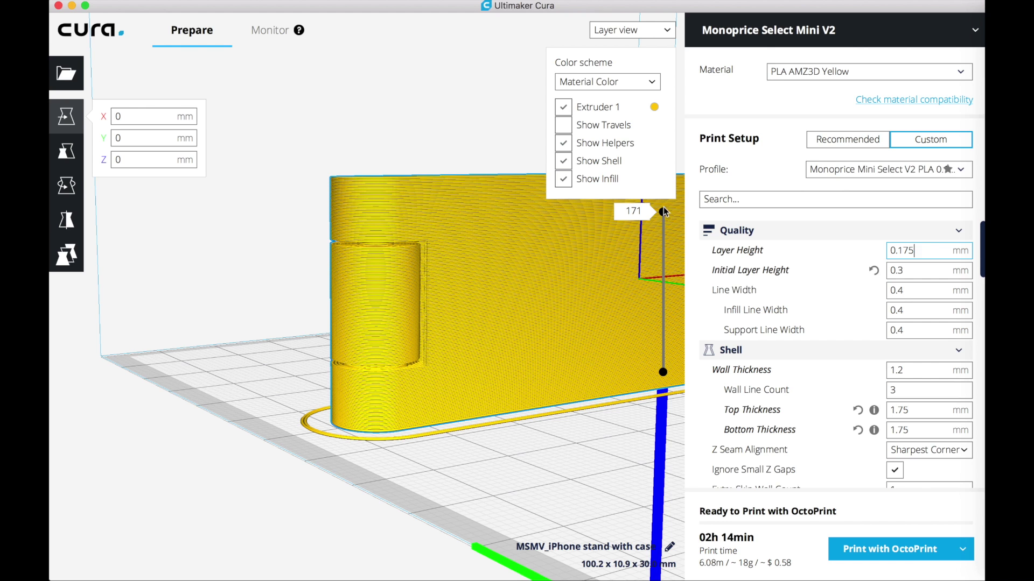
# - Cut the layer preview down to expose the stand's interior, then bring it back to layer 147
pyautogui.moveTo(663, 211)
pyautogui.mouseDown()
pyautogui.moveTo(662, 261)
pyautogui.moveTo(663, 212)
pyautogui.mouseUp()
pyautogui.scroll(5, 382, 232)
pyautogui.scroll(5, 382, 231)
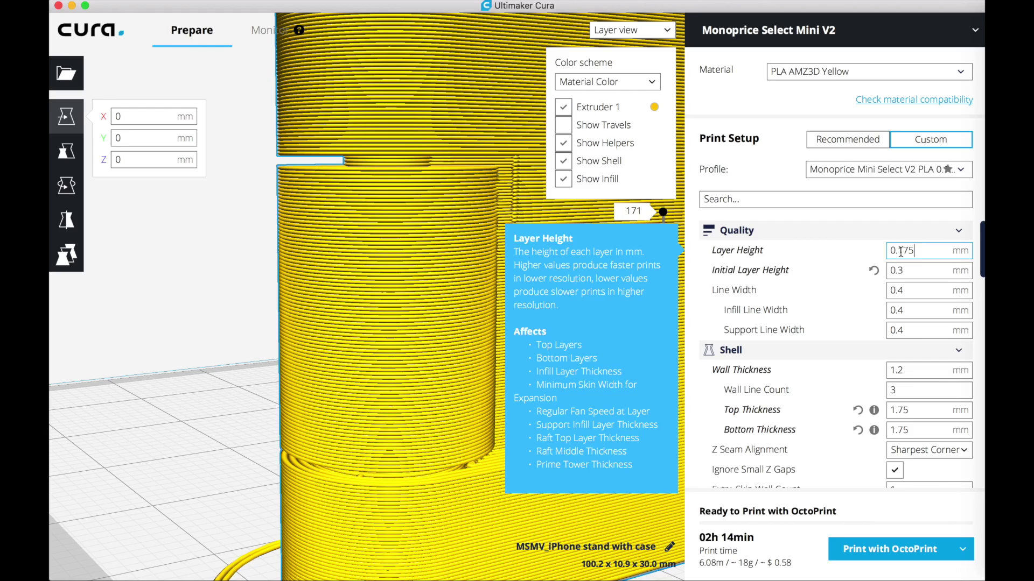
pyautogui.scroll(-4, 478, 243)
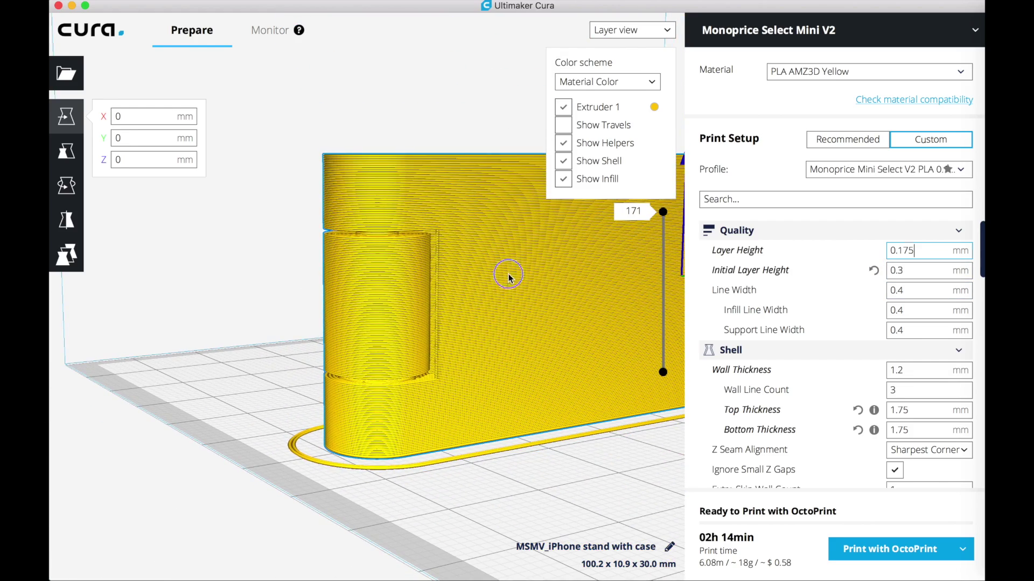
pyautogui.moveTo(503, 285); pyautogui.dragTo(511, 331, button='right')
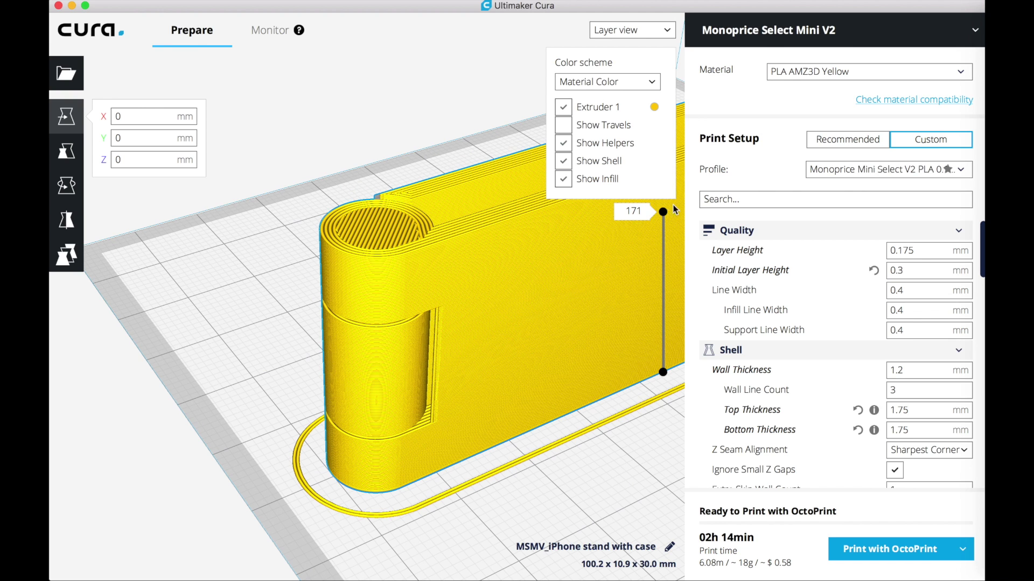
pyautogui.moveTo(663, 214); pyautogui.dragTo(663, 345)
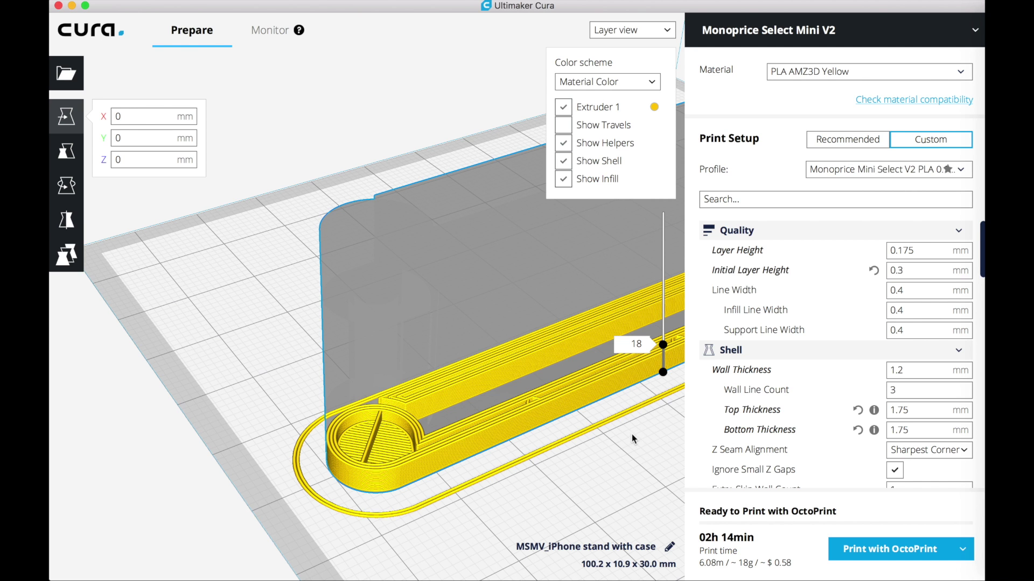
pyautogui.moveTo(625, 442); pyautogui.dragTo(442, 397)
pyautogui.moveTo(494, 433); pyautogui.dragTo(341, 411, button='right')
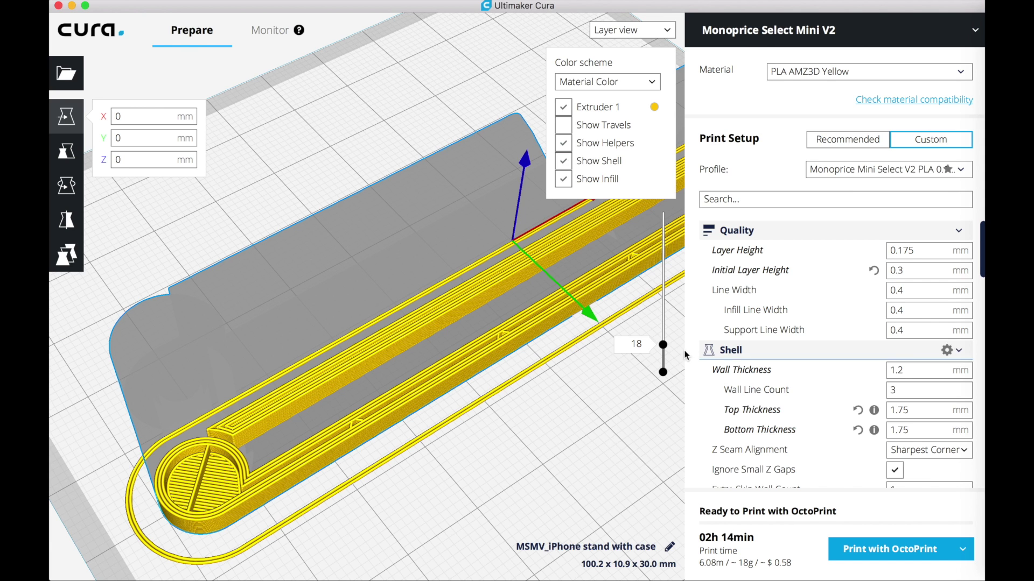
pyautogui.moveTo(663, 345); pyautogui.dragTo(662, 232)
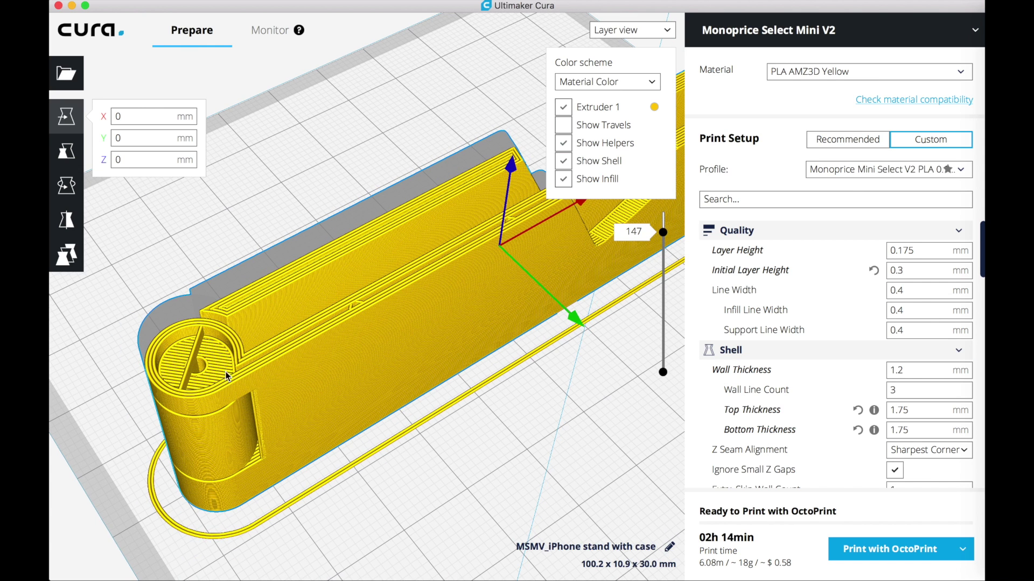
# - Set Infill Density to 100% and re-slice the stand
pyautogui.scroll(-5, 861, 350)
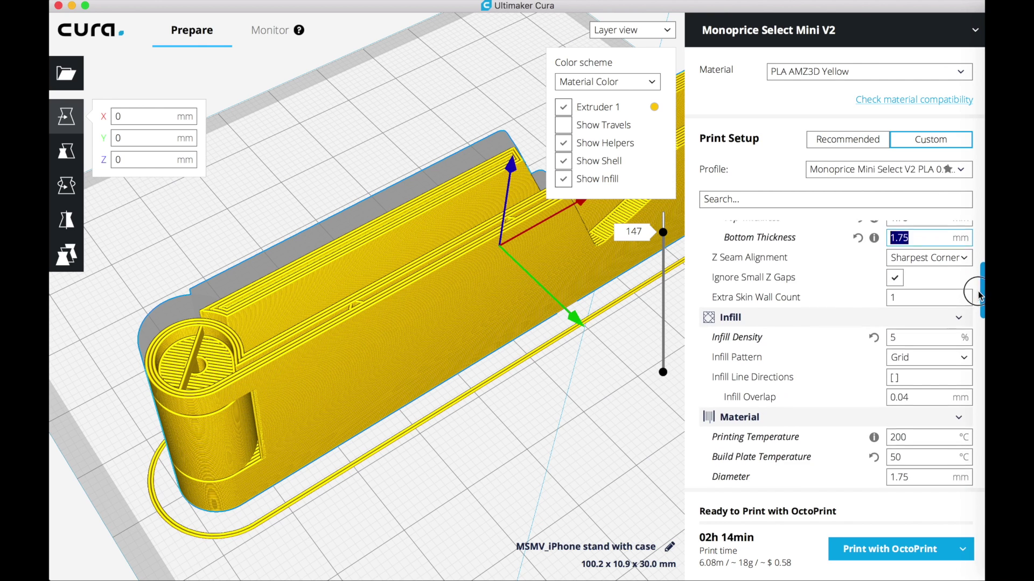
pyautogui.click(906, 328)
pyautogui.write('100')
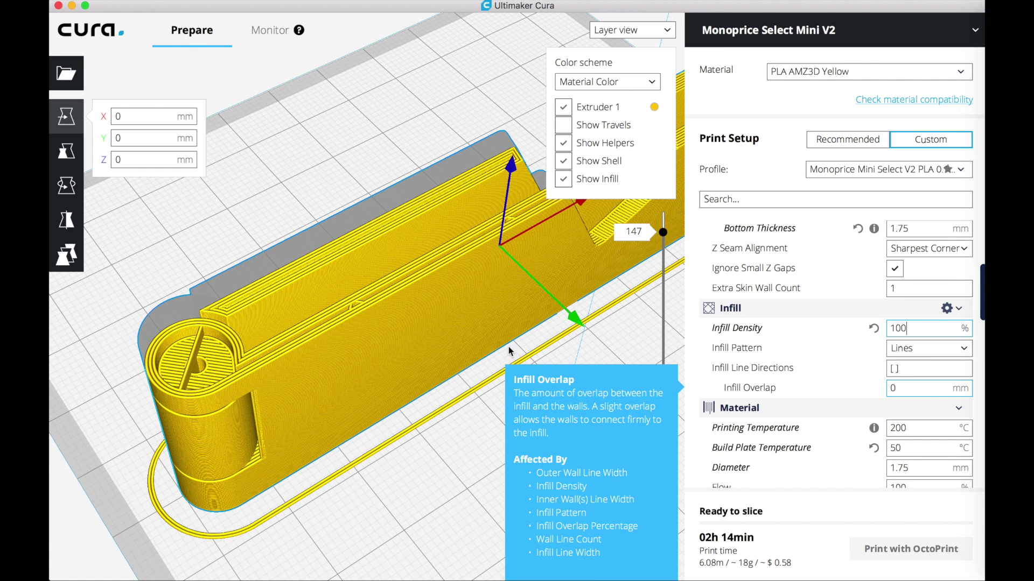
pyautogui.click(302, 351)
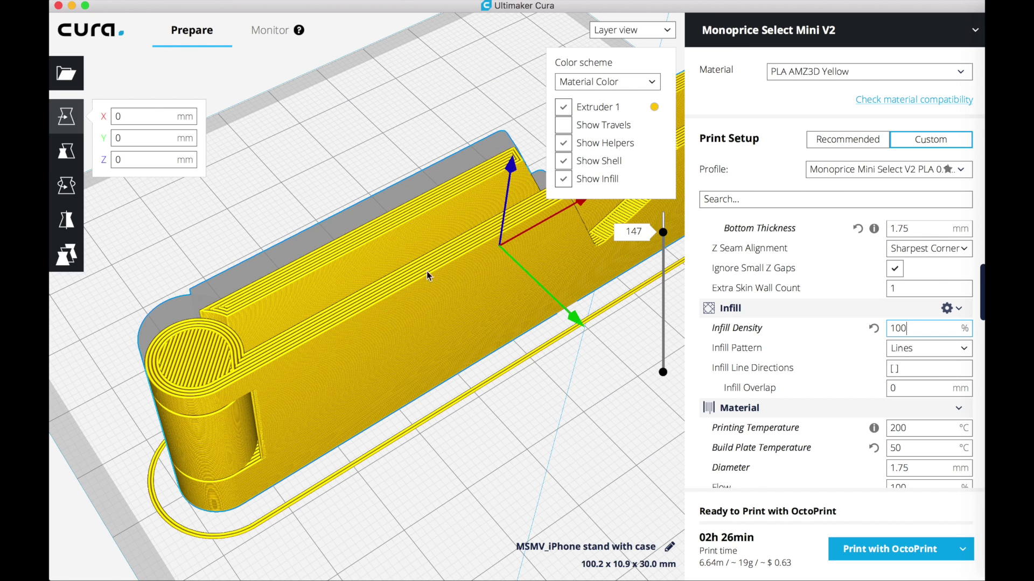
# - Scrub the layer slider down to layer 125 and back up to check the solid infill
pyautogui.moveTo(665, 237); pyautogui.dragTo(663, 318)
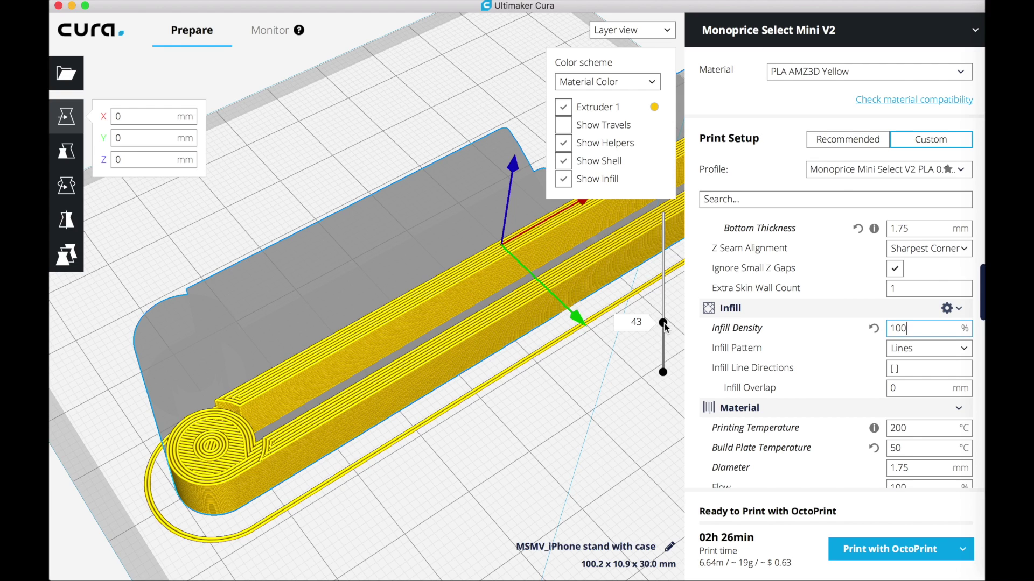
pyautogui.moveTo(666, 326); pyautogui.dragTo(667, 248)
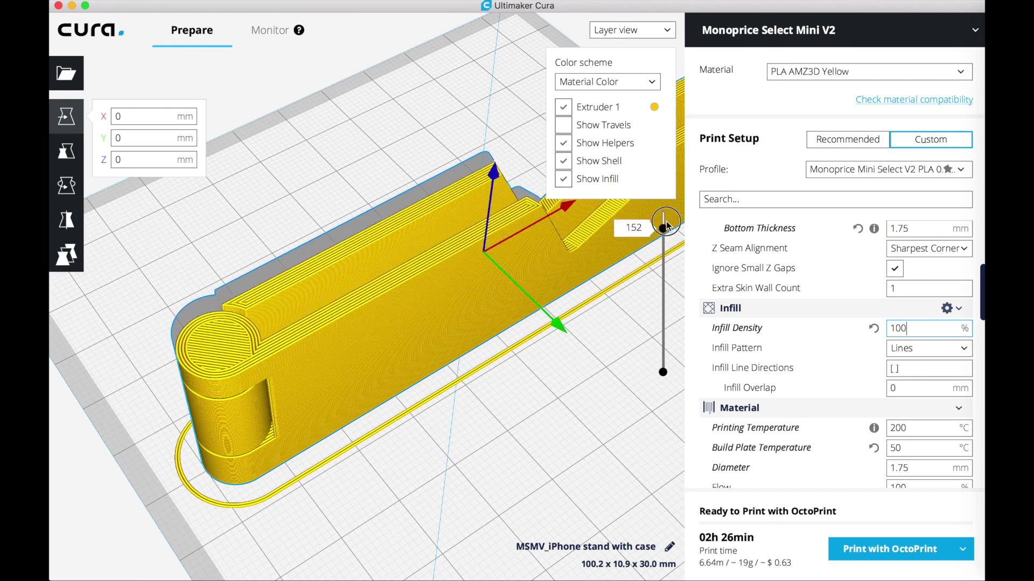
pyautogui.moveTo(666, 223); pyautogui.dragTo(663, 372)
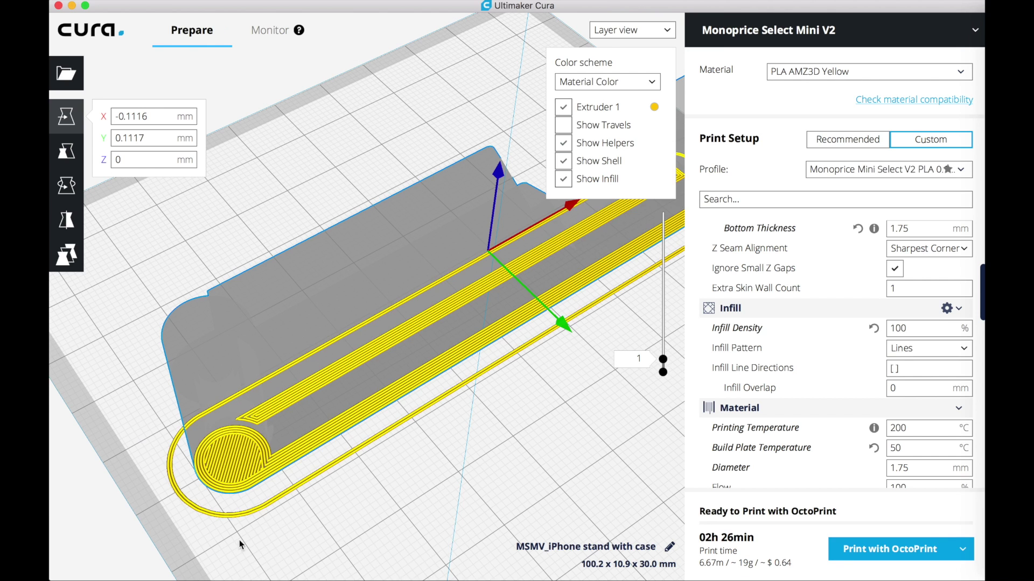
# - Switch build plate adhesion from Skirt to Brim with a Brim Line Count of 10
pyautogui.moveTo(272, 535); pyautogui.dragTo(411, 546, button='right')
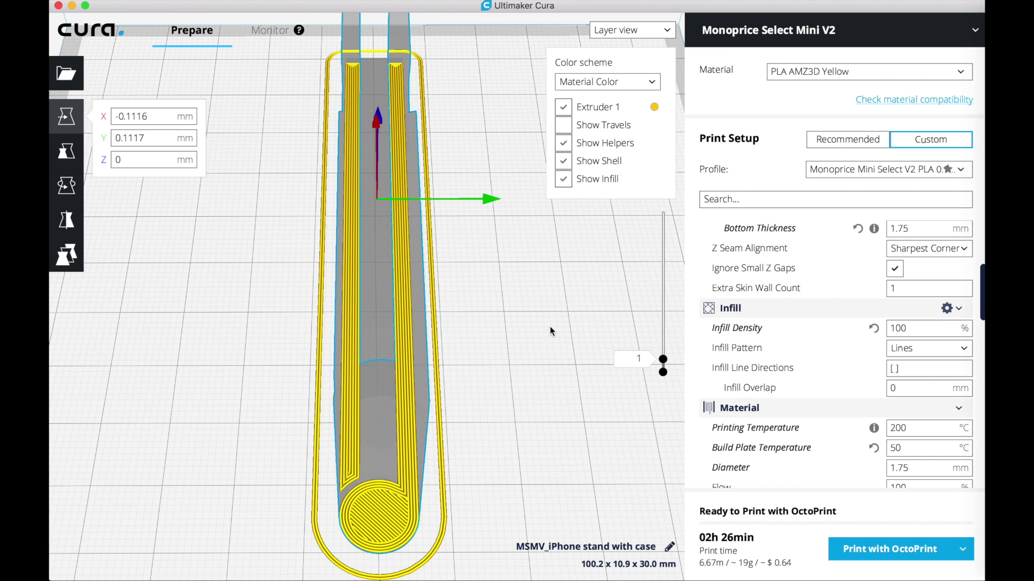
pyautogui.moveTo(666, 358); pyautogui.dragTo(655, 411)
pyautogui.moveTo(981, 310); pyautogui.dragTo(975, 473)
pyautogui.scroll(-2, 974, 472)
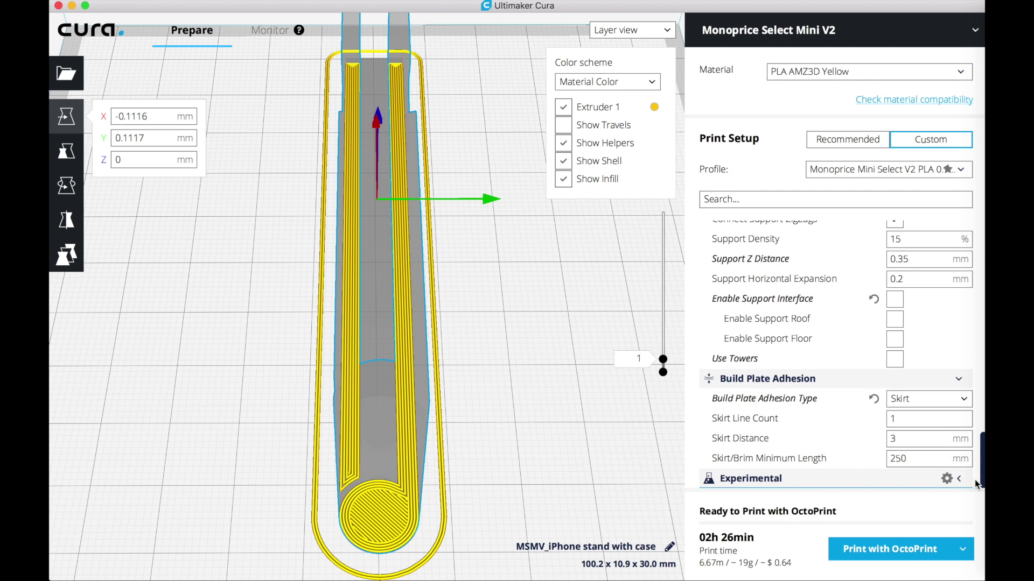
pyautogui.click(962, 403)
pyautogui.click(932, 425)
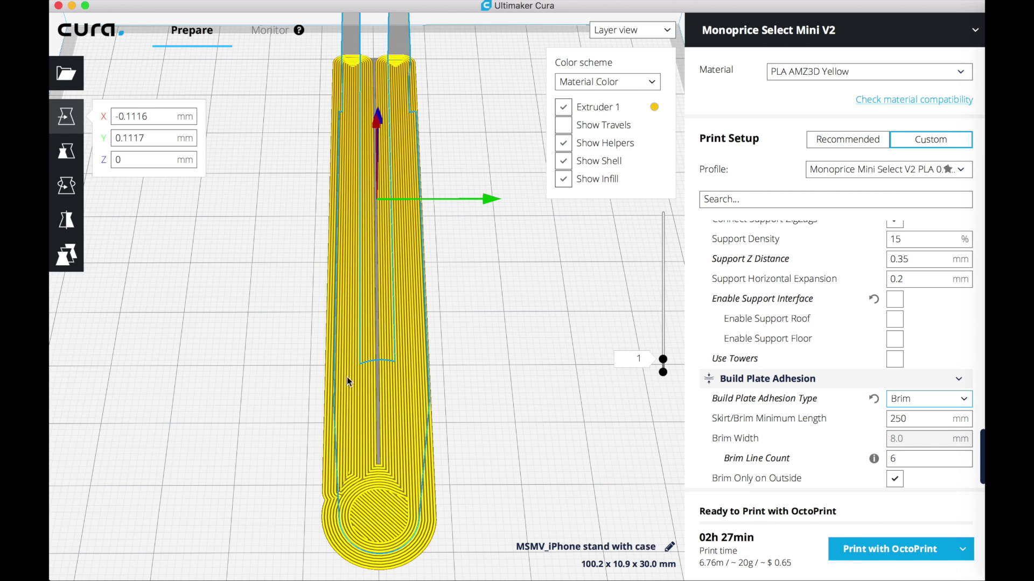
pyautogui.click(921, 458)
pyautogui.write('10')
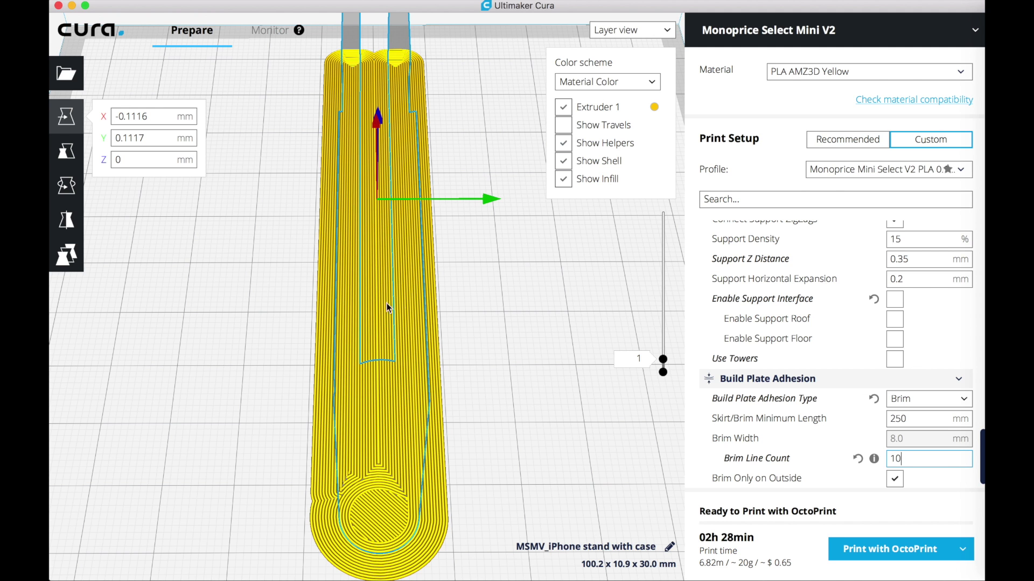
# - Orbit and show layers up to 25 to inspect the brim around the stand
pyautogui.moveTo(537, 357); pyautogui.dragTo(460, 313, button='right')
pyautogui.moveTo(664, 358); pyautogui.dragTo(668, 285)
pyautogui.scroll(3, 571, 346)
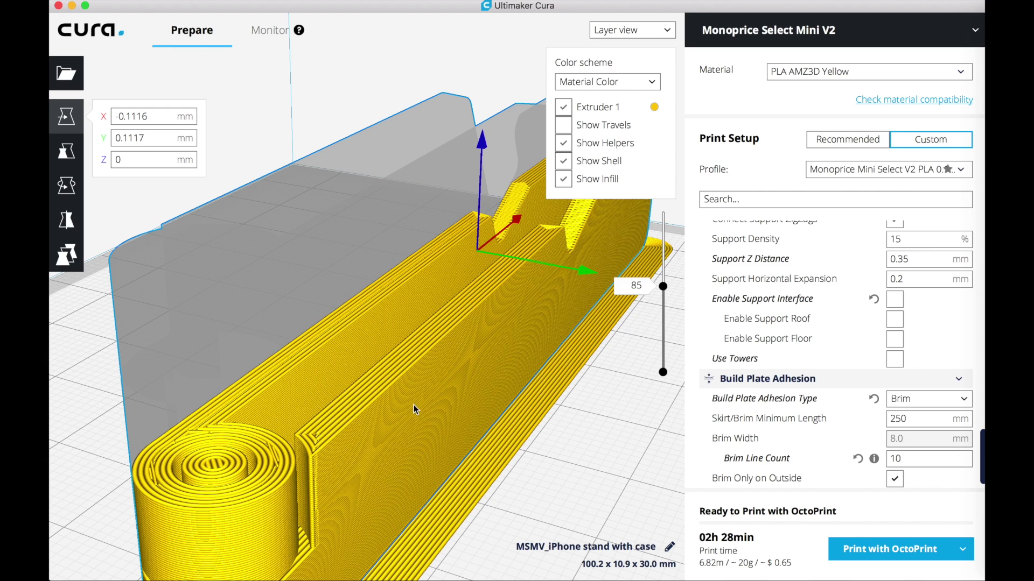
pyautogui.scroll(-5, 464, 412)
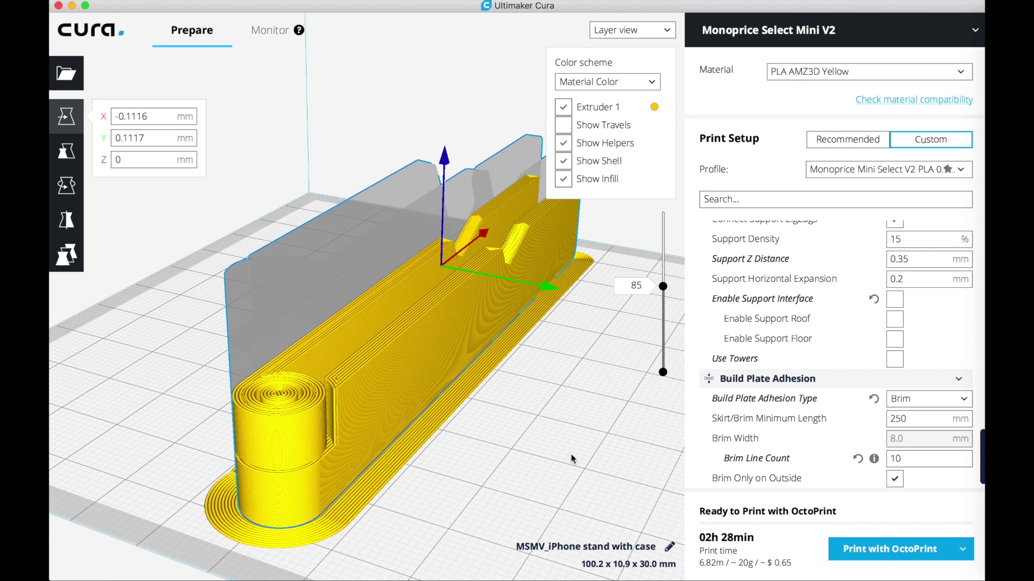
pyautogui.moveTo(590, 452); pyautogui.dragTo(551, 459, button='right')
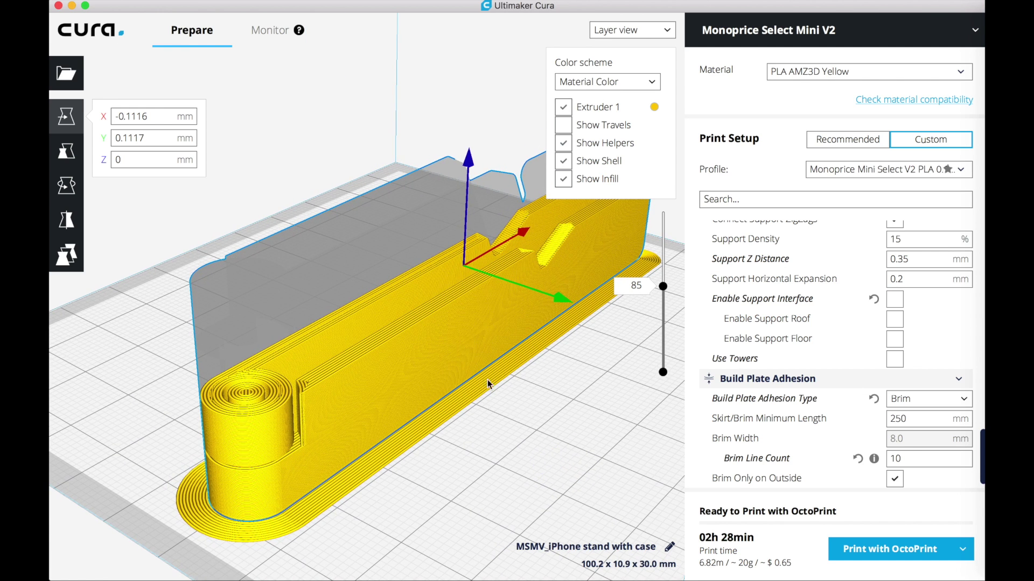
# - Remove the iPhone stand and orbit around the half-globe MSMV_Terre sud Final
pyautogui.press('Delete')
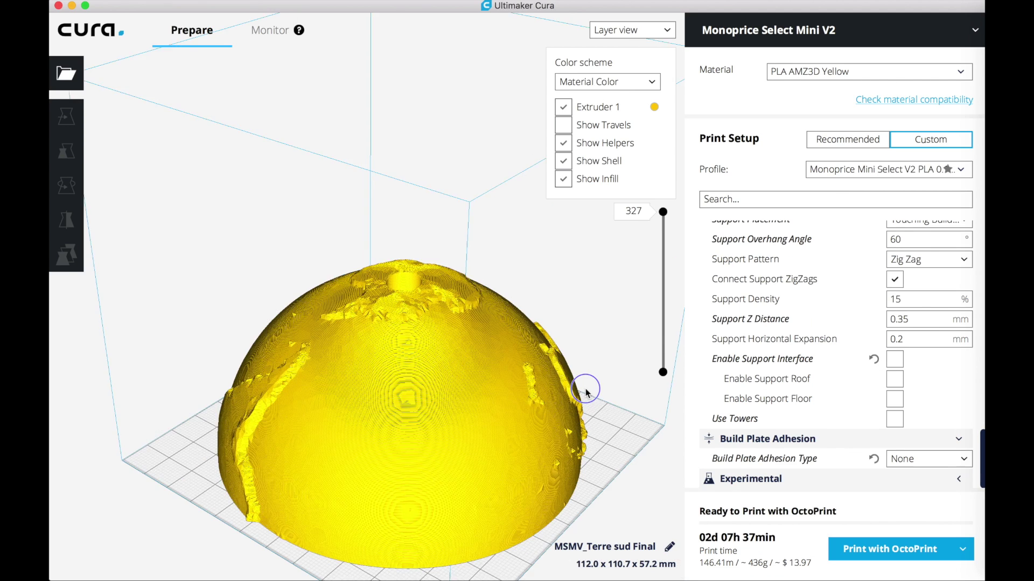
pyautogui.moveTo(588, 397); pyautogui.dragTo(624, 401, button='right')
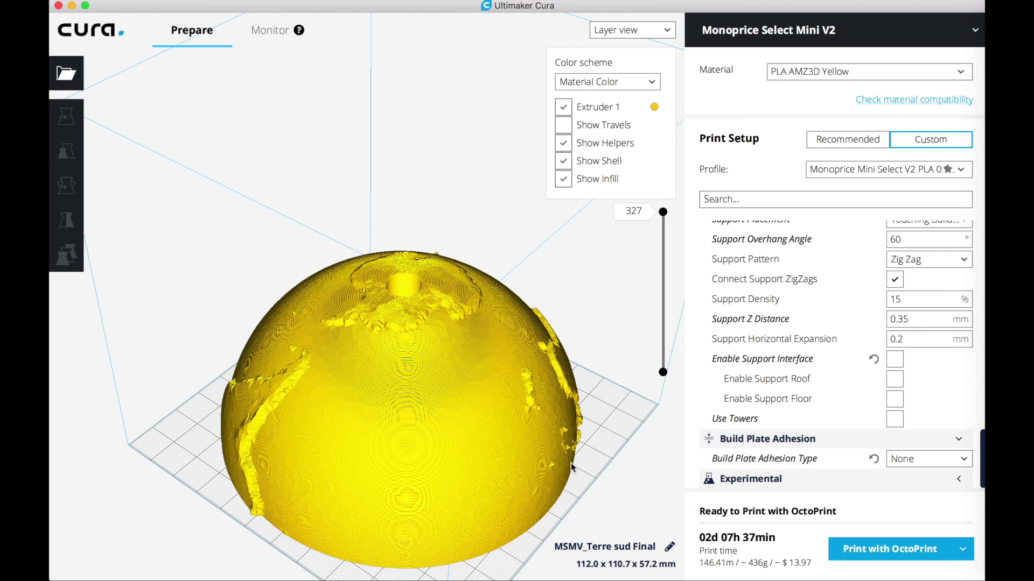
pyautogui.moveTo(624, 457); pyautogui.dragTo(591, 321, button='right')
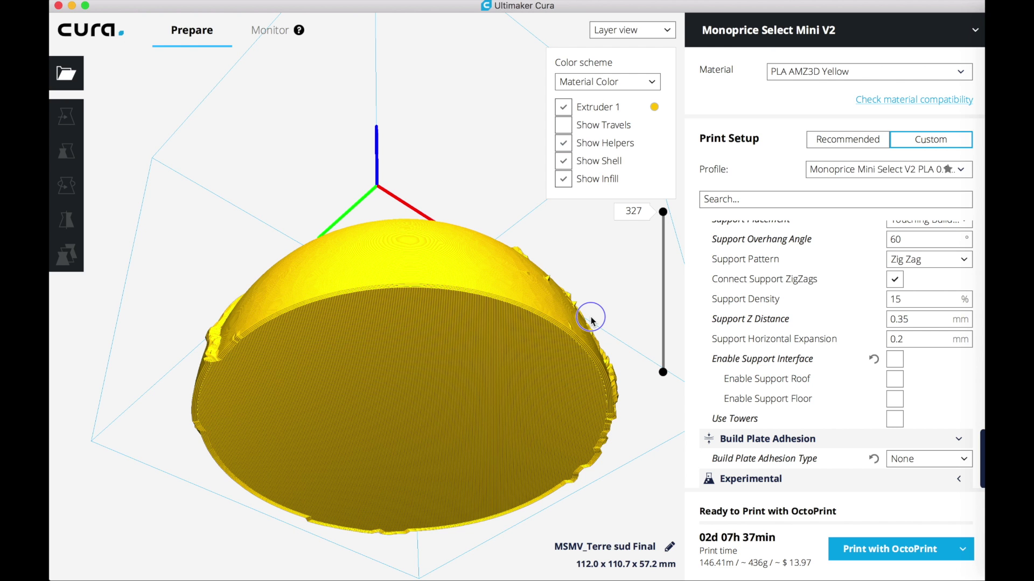
pyautogui.moveTo(591, 321); pyautogui.dragTo(463, 406, button='right')
# - Cut the layer preview to layer 232 to expose the dome's top hole, and scroll the settings
pyautogui.scroll(10, 467, 408)
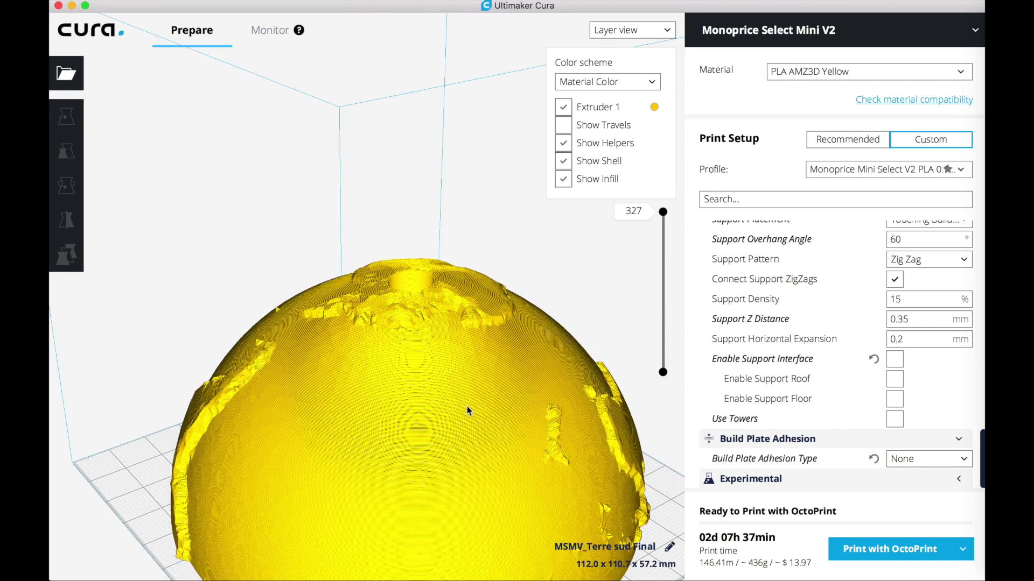
pyautogui.scroll(-5, 467, 411)
pyautogui.moveTo(663, 212); pyautogui.dragTo(664, 285)
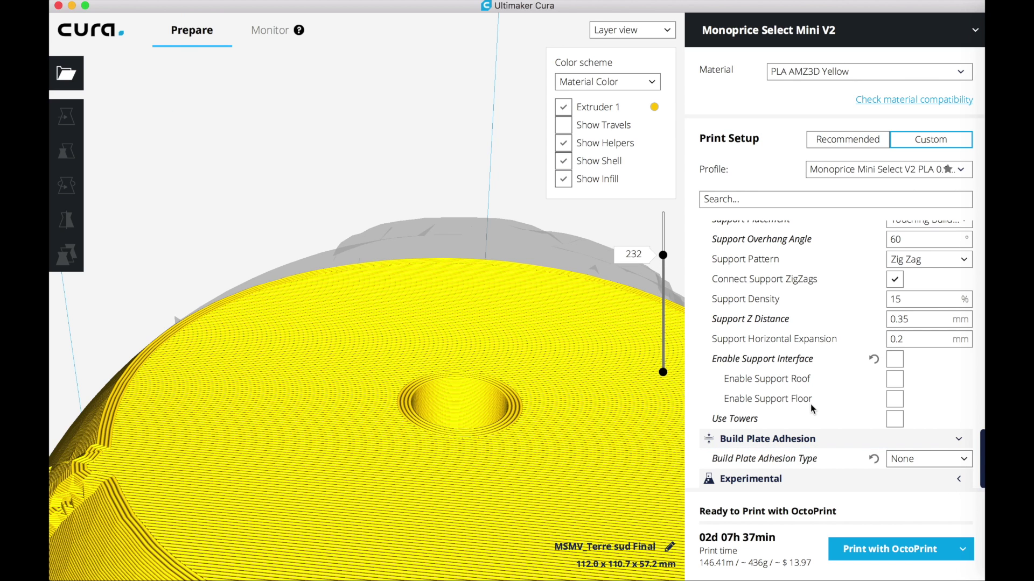
pyautogui.moveTo(982, 459); pyautogui.dragTo(981, 408)
pyautogui.scroll(2, 982, 406)
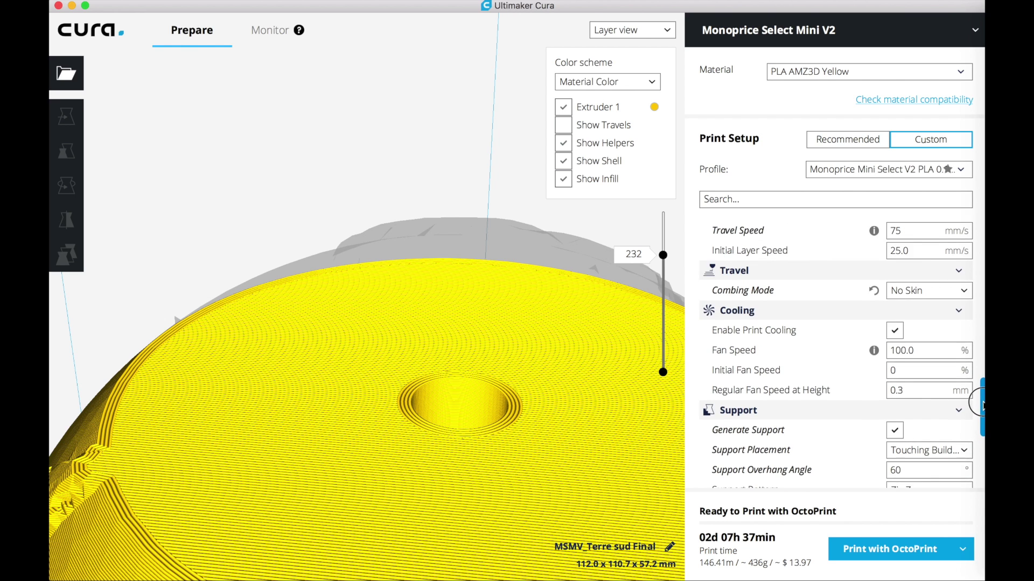
pyautogui.moveTo(982, 404); pyautogui.dragTo(982, 313)
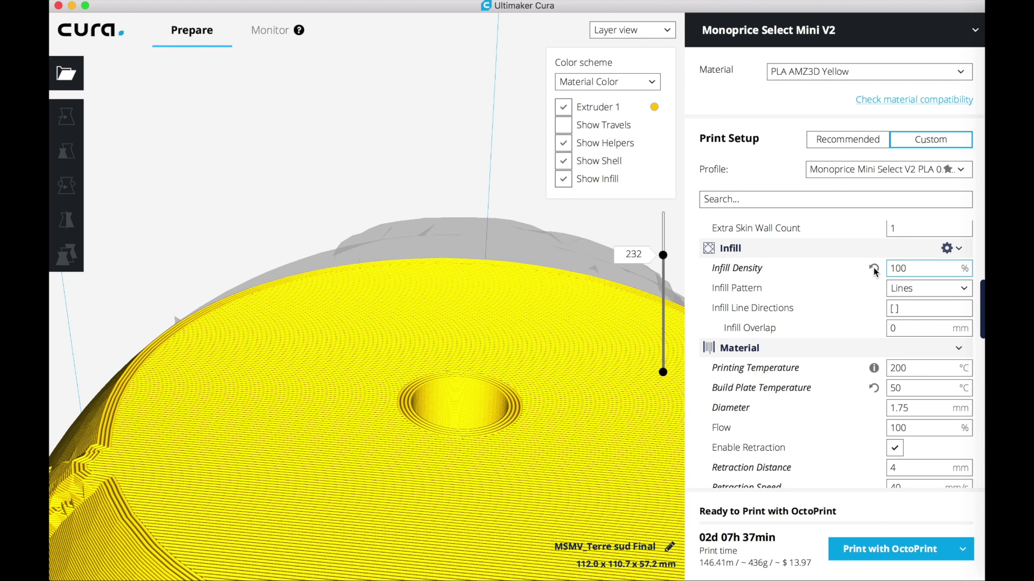
# - Set Infill Density to 0% and view the lower layers of the re-sliced dome
pyautogui.doubleClick(905, 269)
pyautogui.write('0')
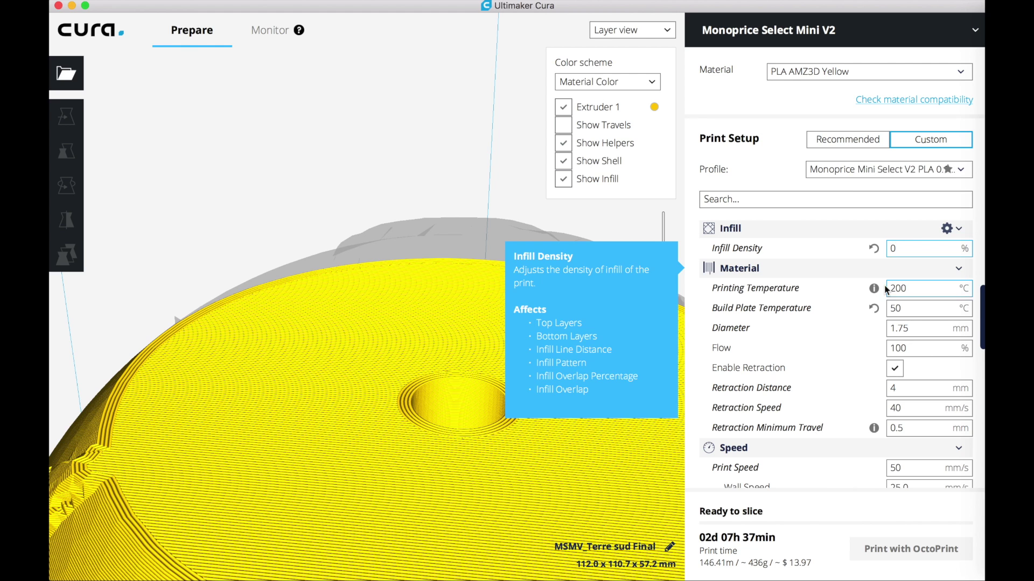
pyautogui.scroll(-5, 562, 348)
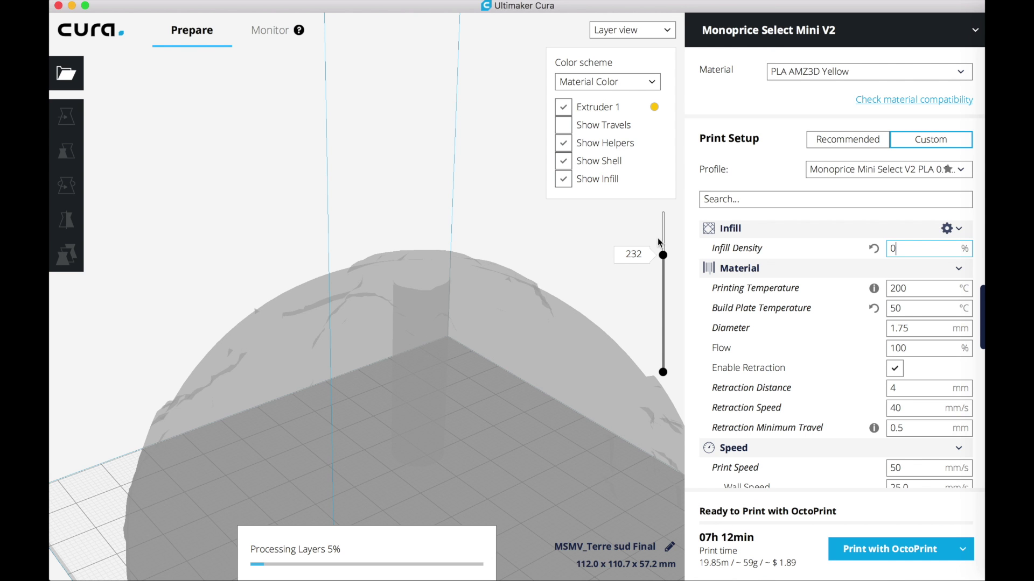
pyautogui.moveTo(665, 259); pyautogui.dragTo(657, 307)
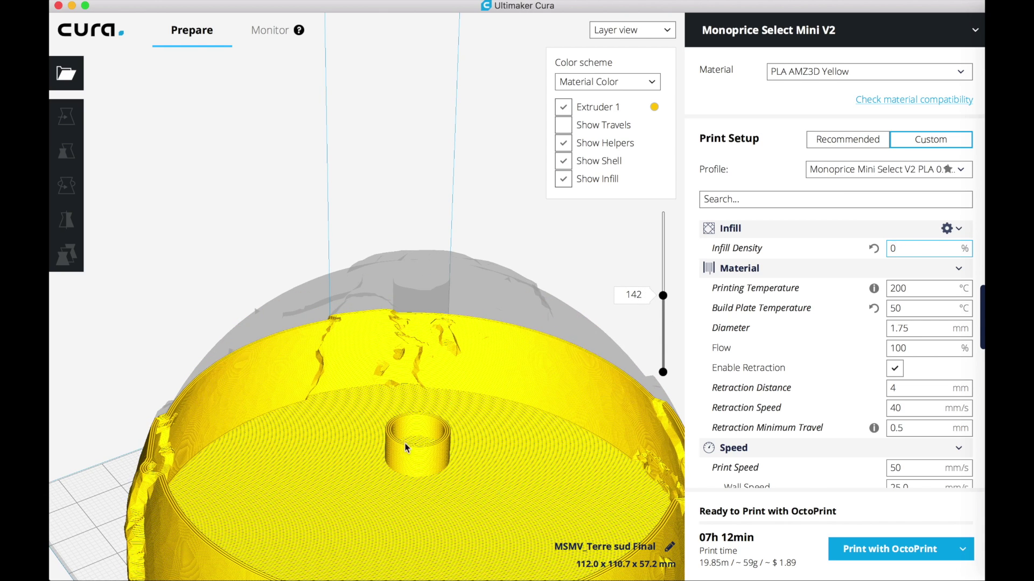
# - Set Infill Density to 15% and inspect the grid infill at several layers of the dome
pyautogui.doubleClick(898, 248)
pyautogui.write('15')
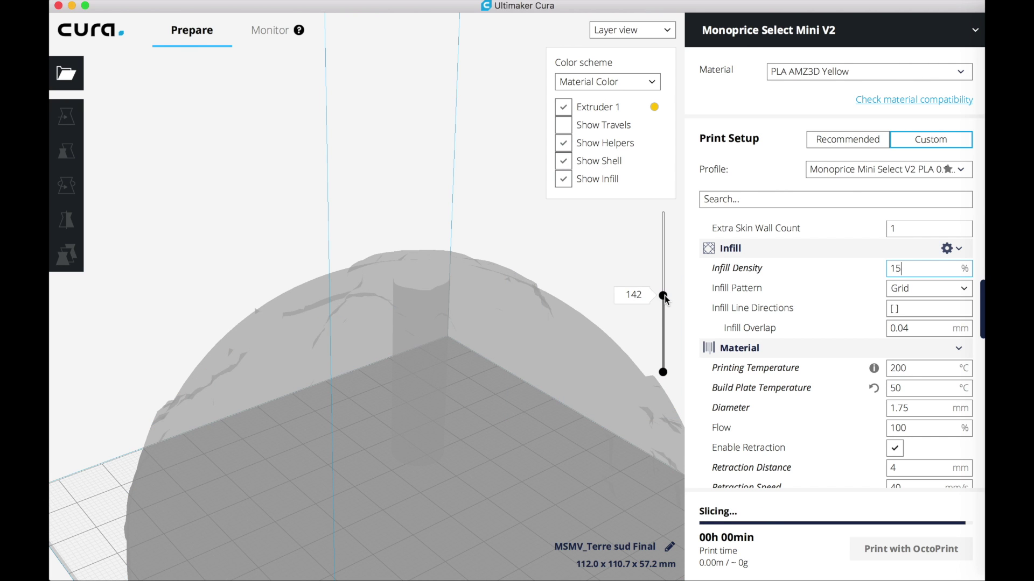
pyautogui.moveTo(664, 296); pyautogui.dragTo(664, 325)
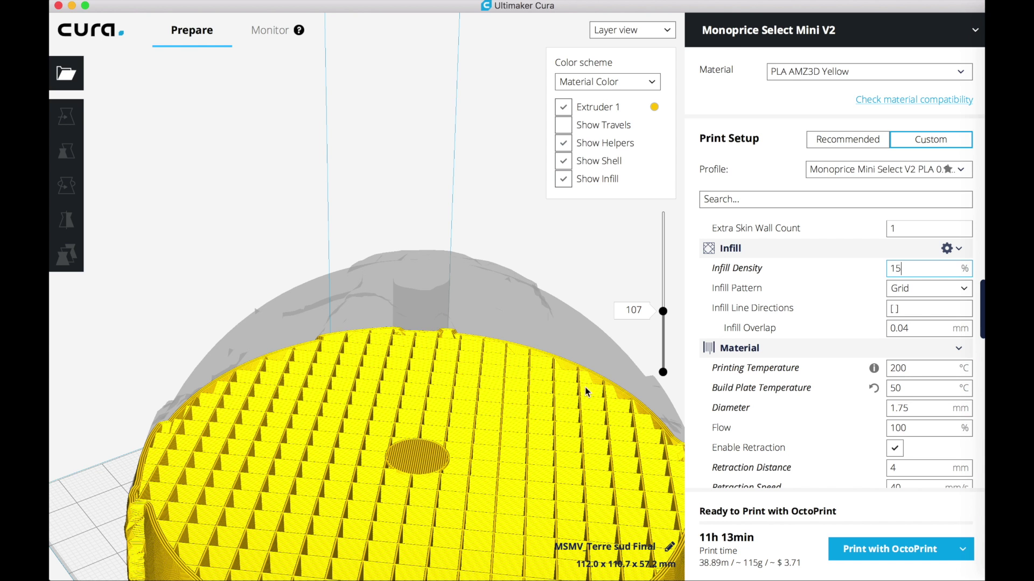
pyautogui.moveTo(666, 311); pyautogui.dragTo(667, 279)
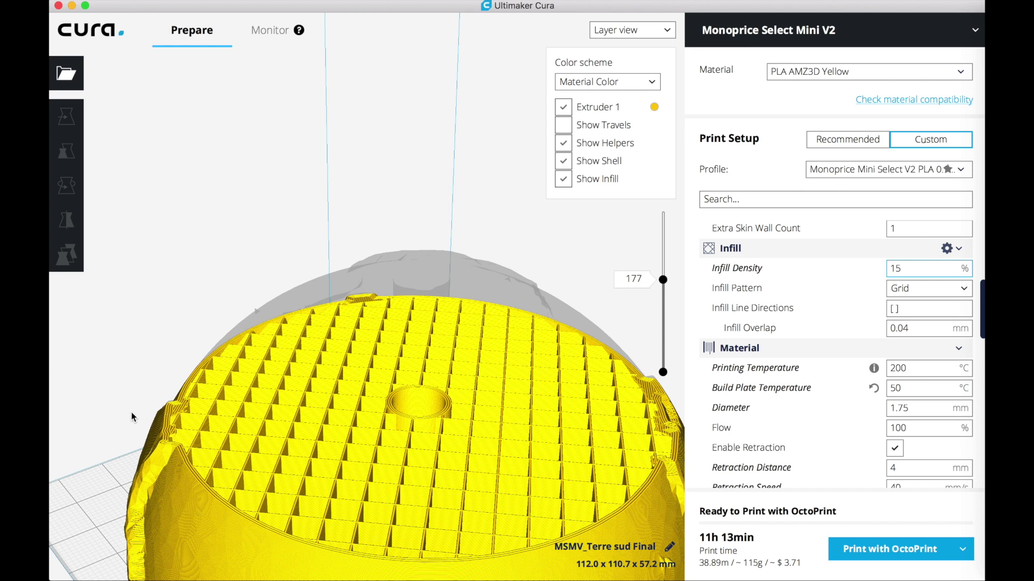
pyautogui.moveTo(133, 417); pyautogui.dragTo(350, 378, button='right')
pyautogui.scroll(8, 331, 367)
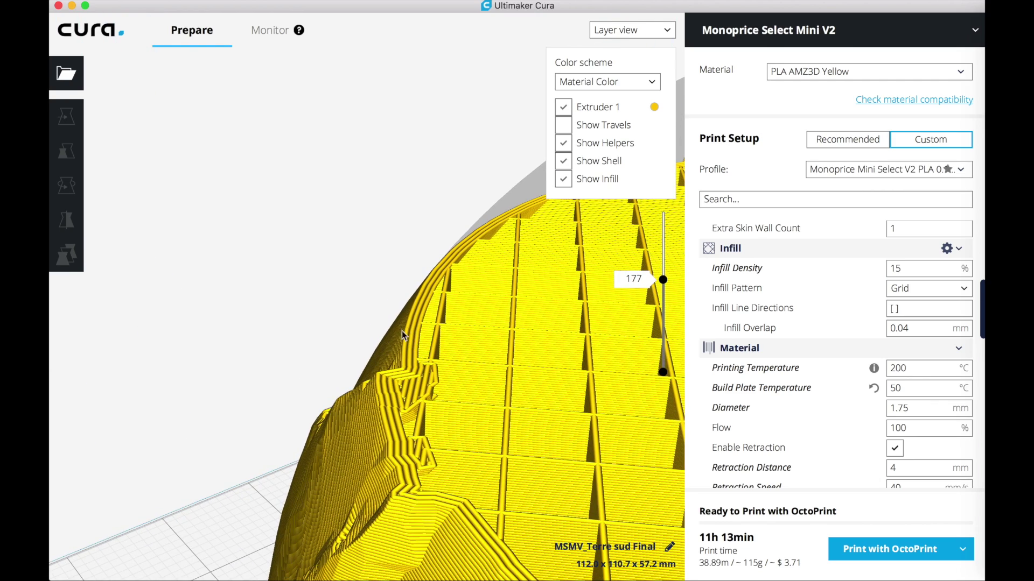
pyautogui.moveTo(981, 310); pyautogui.dragTo(981, 243)
# - Change Wall Line Count to 4, keeping Top/Bottom Thickness at 1.75 mm
pyautogui.click(907, 411)
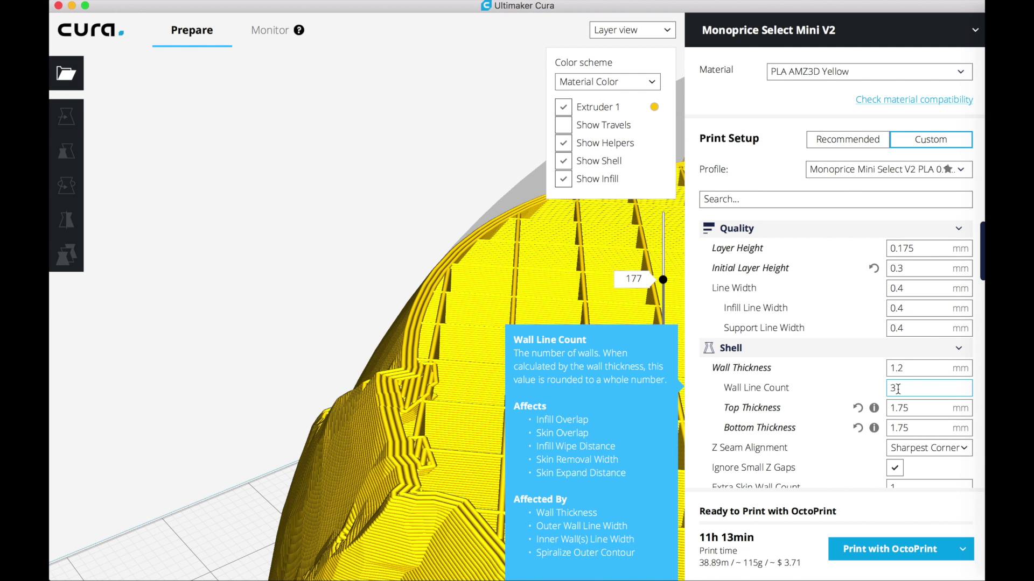
pyautogui.moveTo(898, 389); pyautogui.dragTo(872, 392)
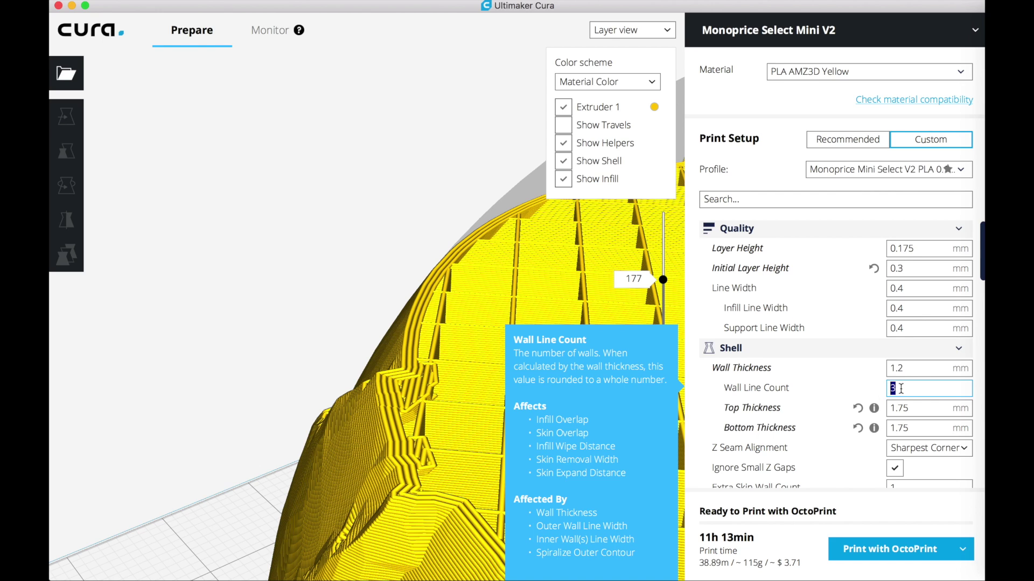
pyautogui.write('4')
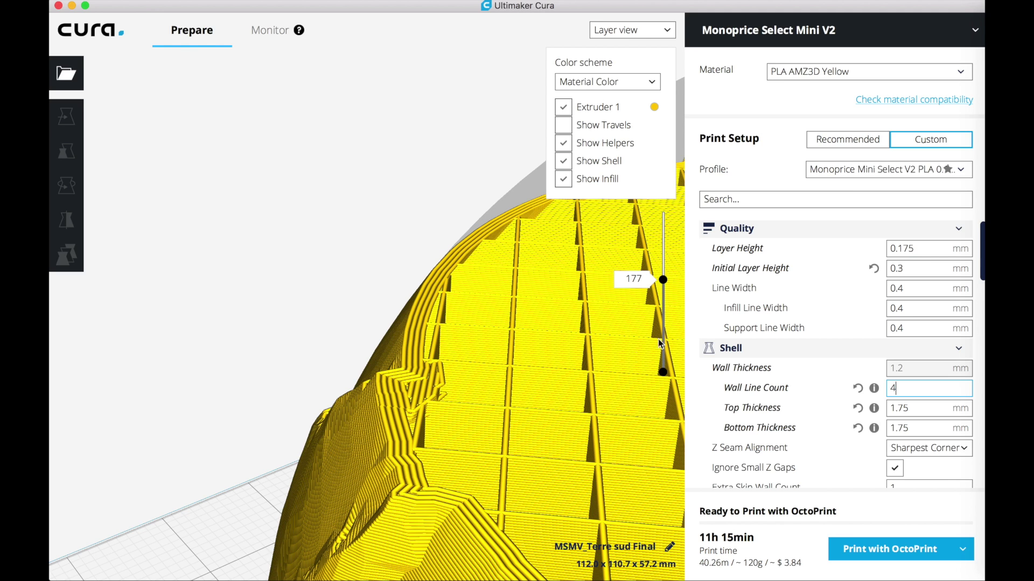
# - Drop the layer preview to layer 1, then step through the first layers up to layer 10
pyautogui.moveTo(224, 323); pyautogui.dragTo(240, 252, button='right')
pyautogui.moveTo(660, 282); pyautogui.dragTo(657, 373)
pyautogui.press('Up')
pyautogui.press('Up')
pyautogui.press('Up')
pyautogui.press('Up')
pyautogui.press('Up')
pyautogui.press('Up')
pyautogui.press('Up')
pyautogui.press('Up')
pyautogui.press('Up')
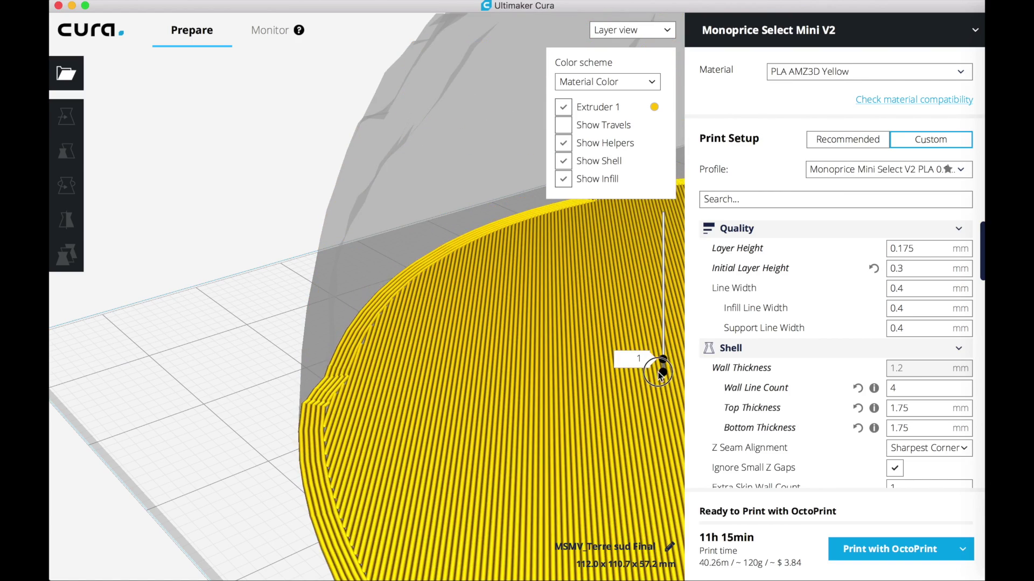
pyautogui.press('Down')
pyautogui.press('Down')
pyautogui.press('Up')
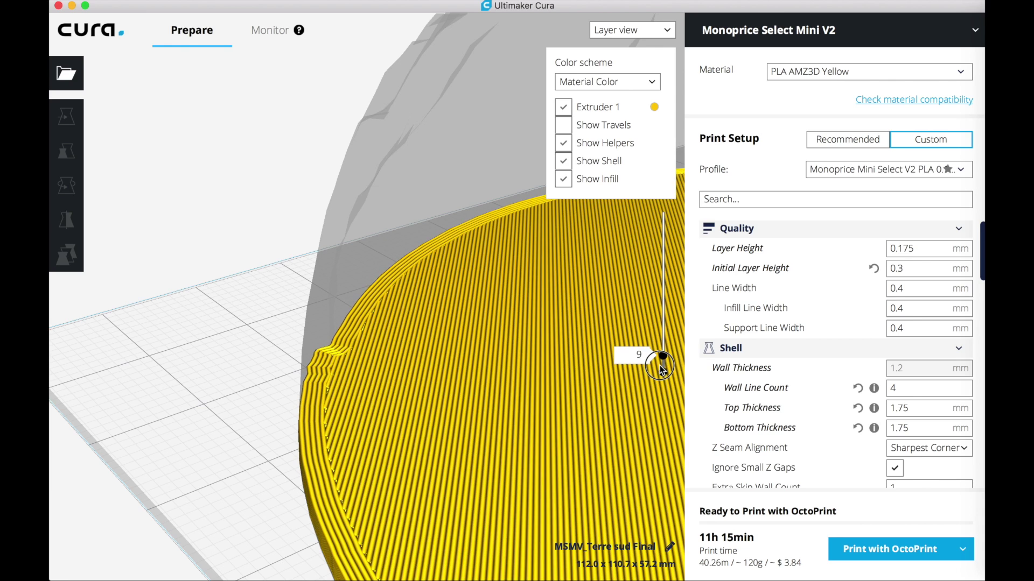
pyautogui.press('Up')
pyautogui.press('Up')
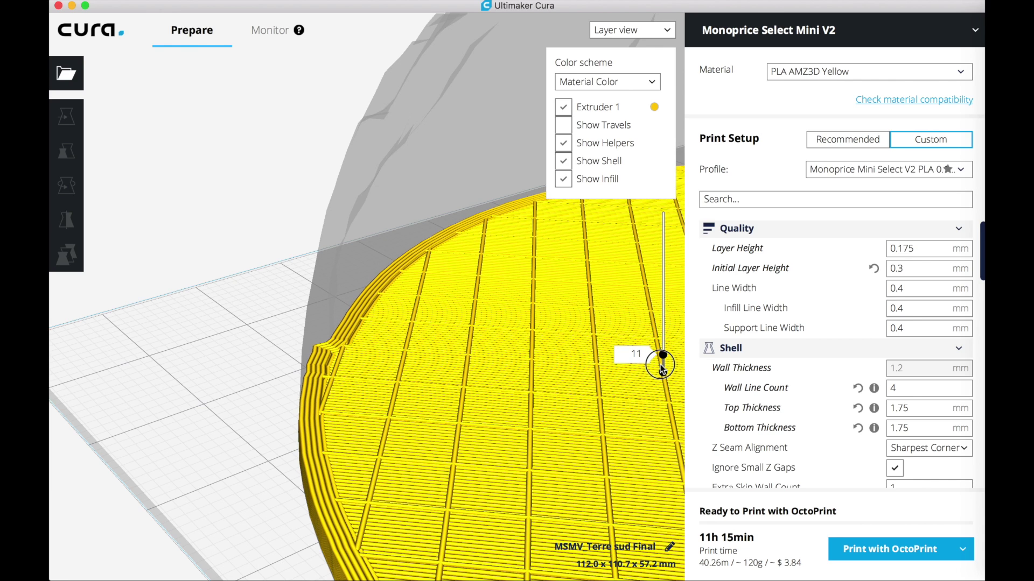
pyautogui.press('Down')
pyautogui.press('Down')
pyautogui.press('Down')
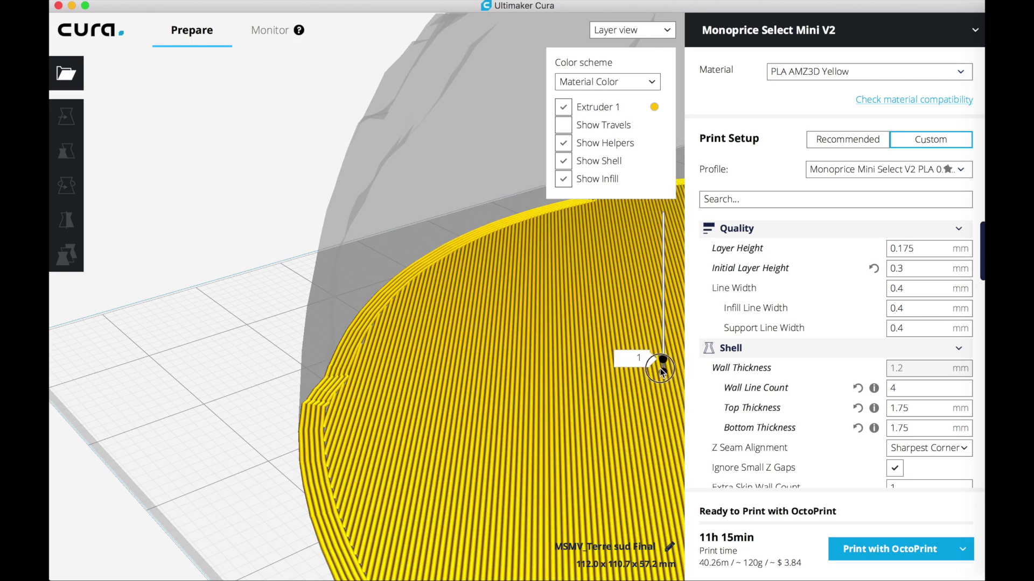
pyautogui.press('Down')
pyautogui.press('Down')
pyautogui.press('Down')
pyautogui.press('Down')
pyautogui.press('Down')
pyautogui.press('Up')
pyautogui.press('Up')
pyautogui.press('Up')
pyautogui.press('Up')
pyautogui.press('Up')
pyautogui.press('Up')
pyautogui.press('Up')
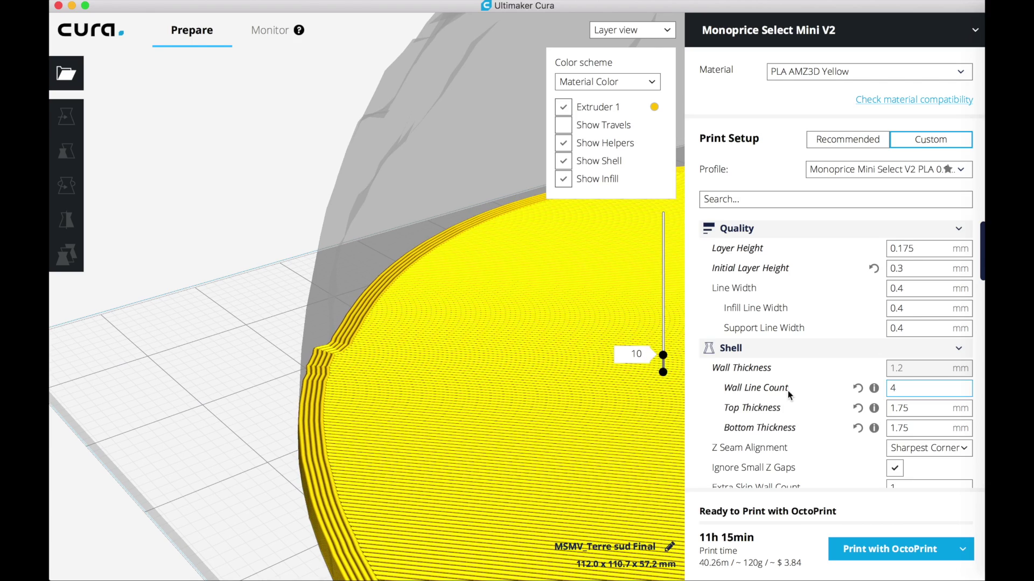
# - Restore Wall Line Count to its profile default value
pyautogui.doubleClick(906, 408)
pyautogui.moveTo(906, 370)
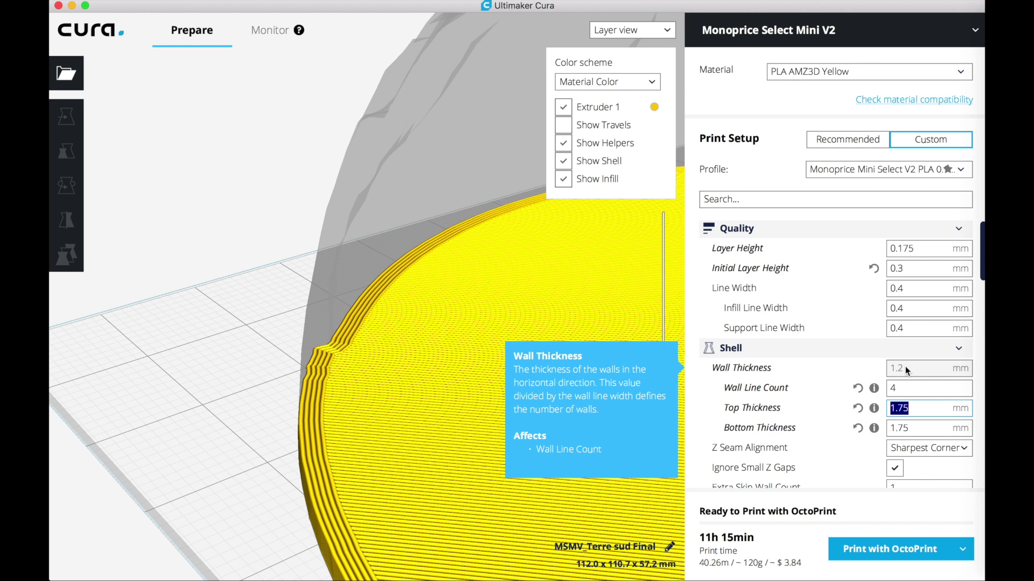
pyautogui.doubleClick(893, 388)
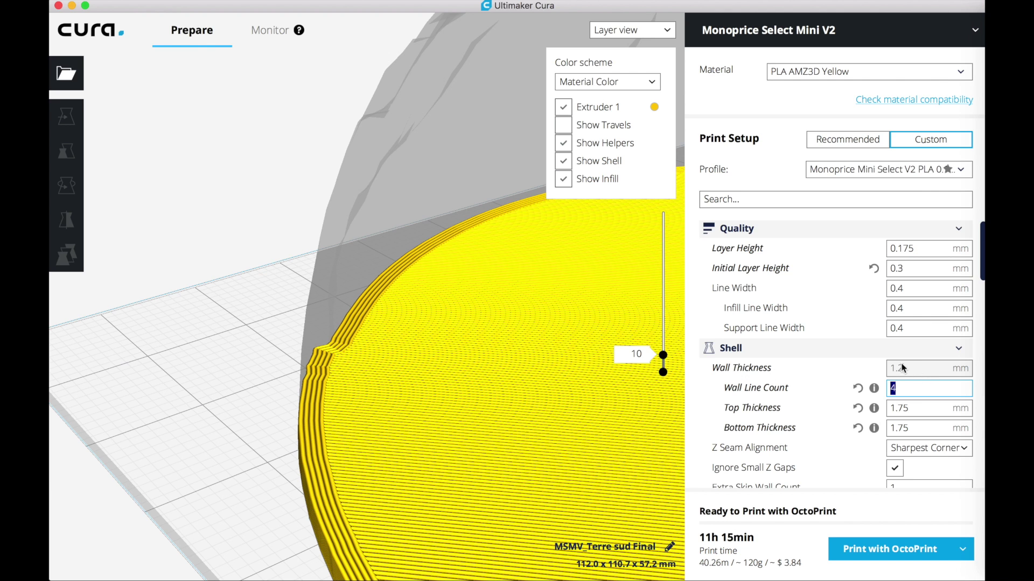
pyautogui.click(901, 390)
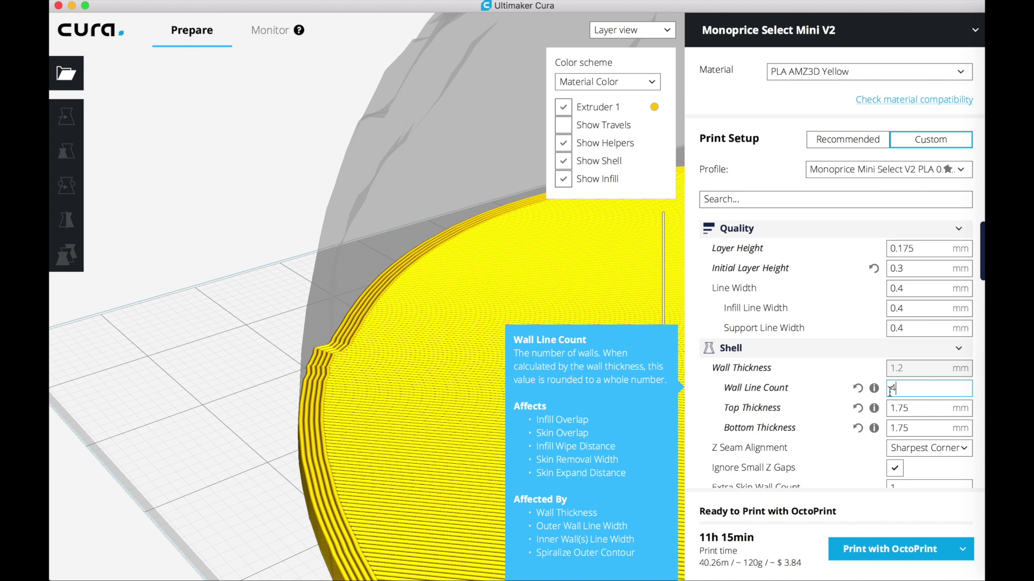
pyautogui.click(857, 389)
# - Change Wall Thickness from 1.2 to 1.6 mm and let the model re-slice
pyautogui.click(892, 368)
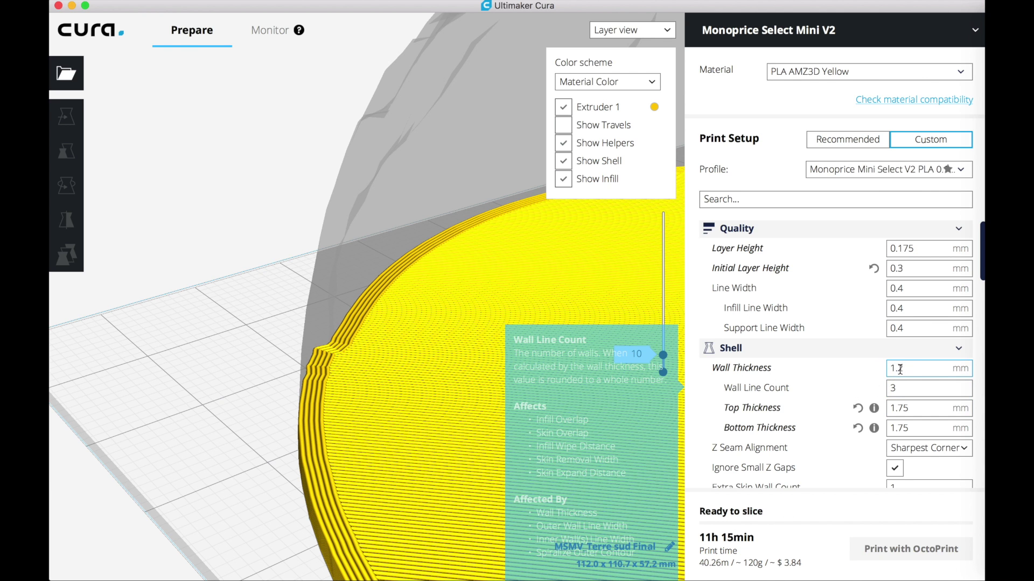
pyautogui.press('BackSpace')
pyautogui.write('6')
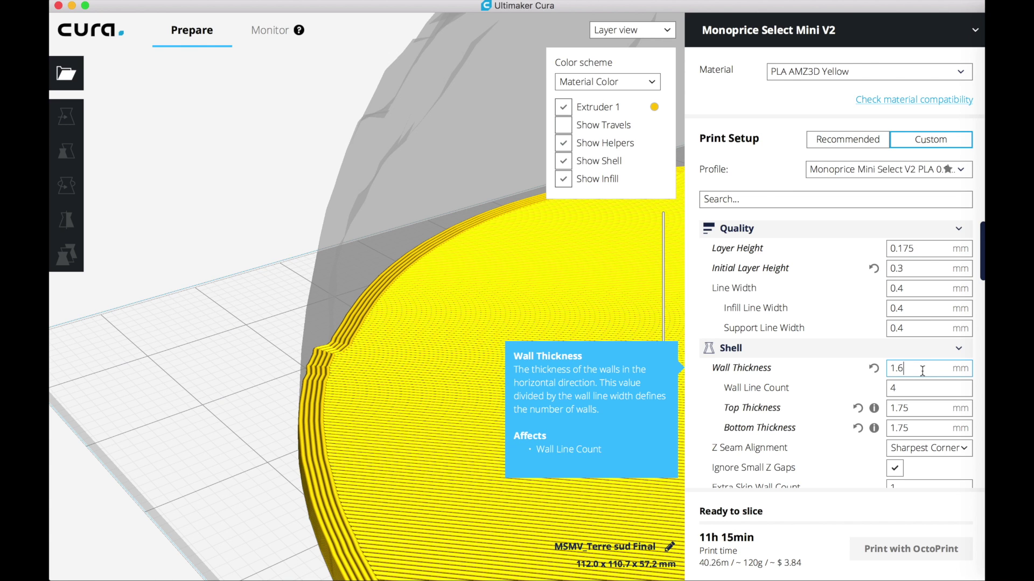
pyautogui.click(892, 388)
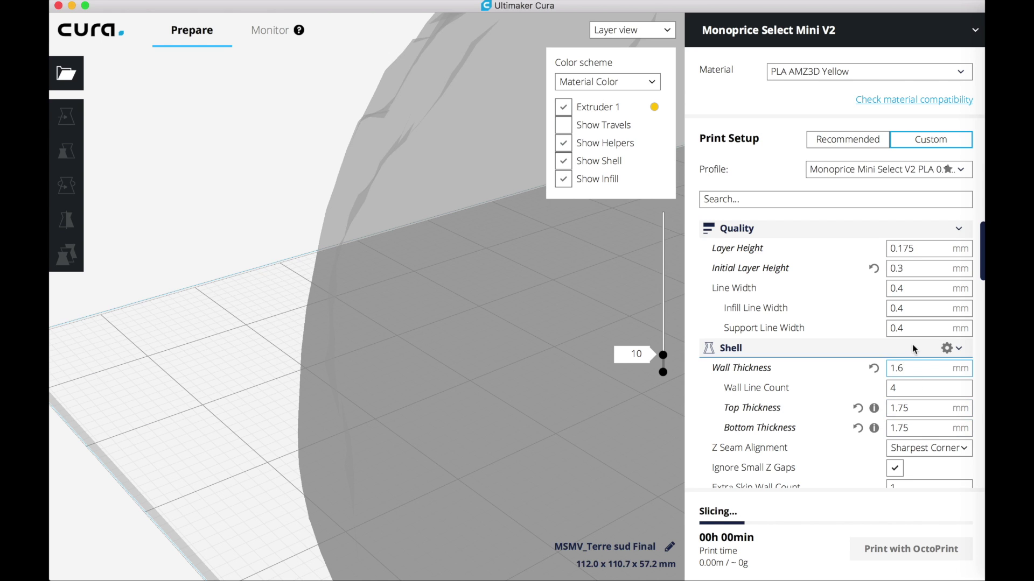
pyautogui.moveTo(908, 368)
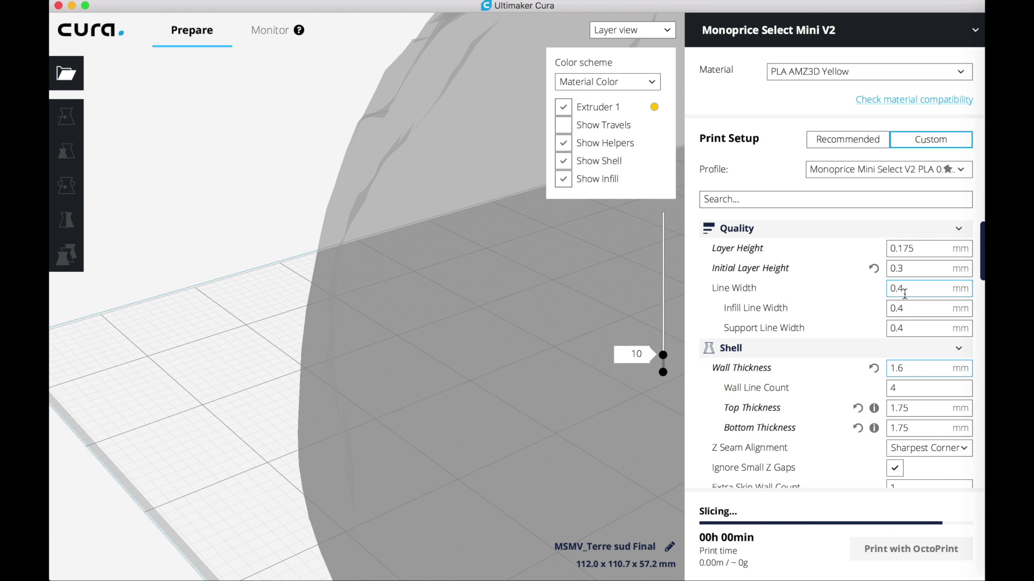
pyautogui.doubleClick(895, 370)
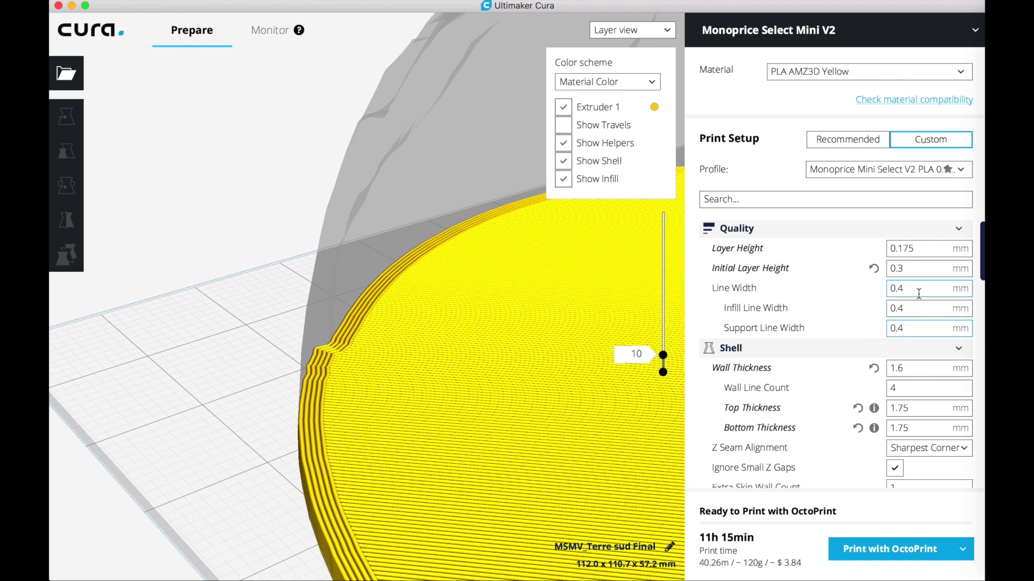
pyautogui.doubleClick(886, 290)
# - Inspect the re-sliced preview at layer 16, then sweep back to the first layer
pyautogui.moveTo(667, 354); pyautogui.dragTo(666, 351)
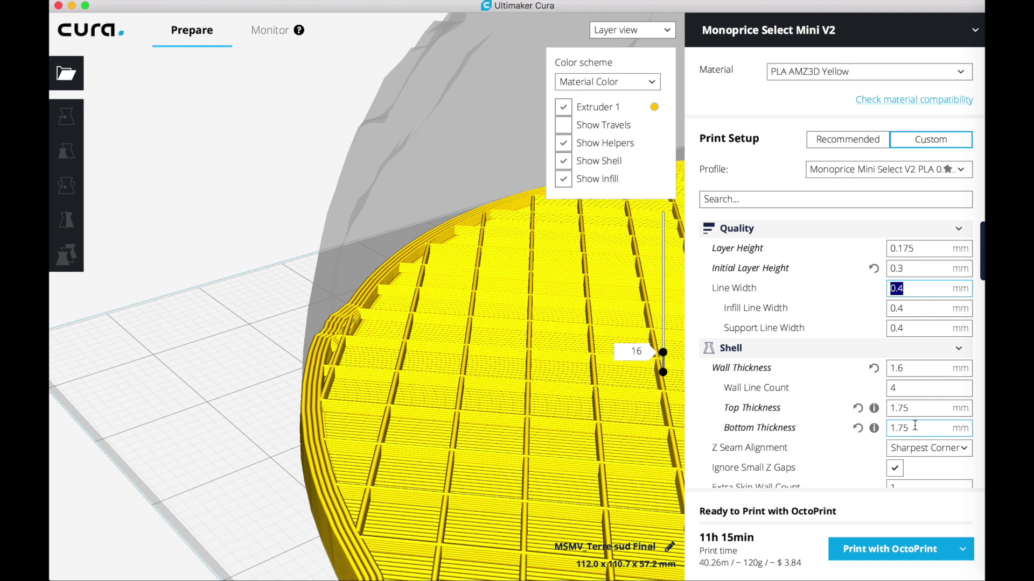
pyautogui.click(921, 249)
pyautogui.moveTo(661, 358)
pyautogui.mouseDown()
pyautogui.moveTo(662, 341)
pyautogui.moveTo(666, 369)
pyautogui.mouseUp()
pyautogui.click(918, 409)
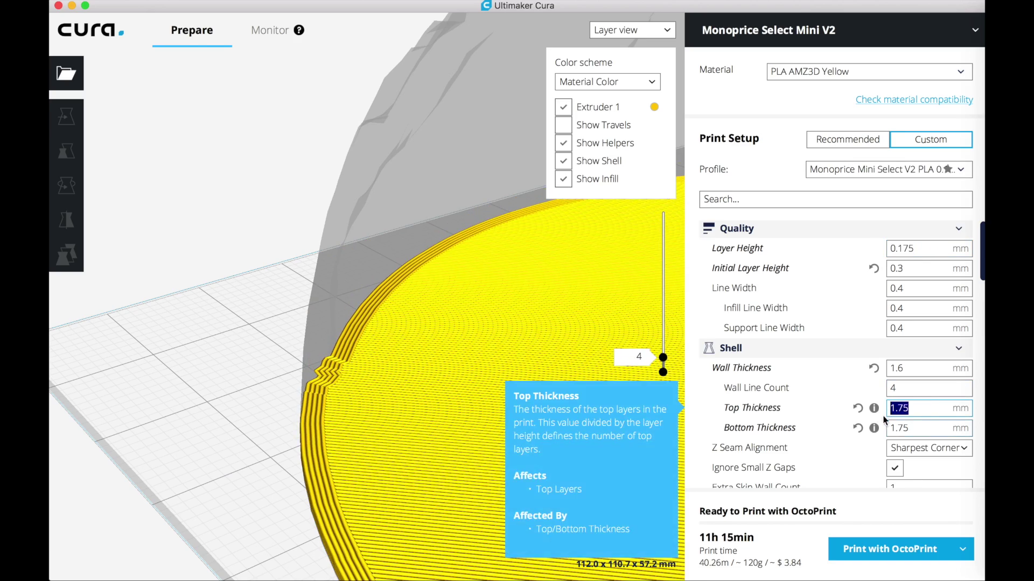
pyautogui.click(897, 374)
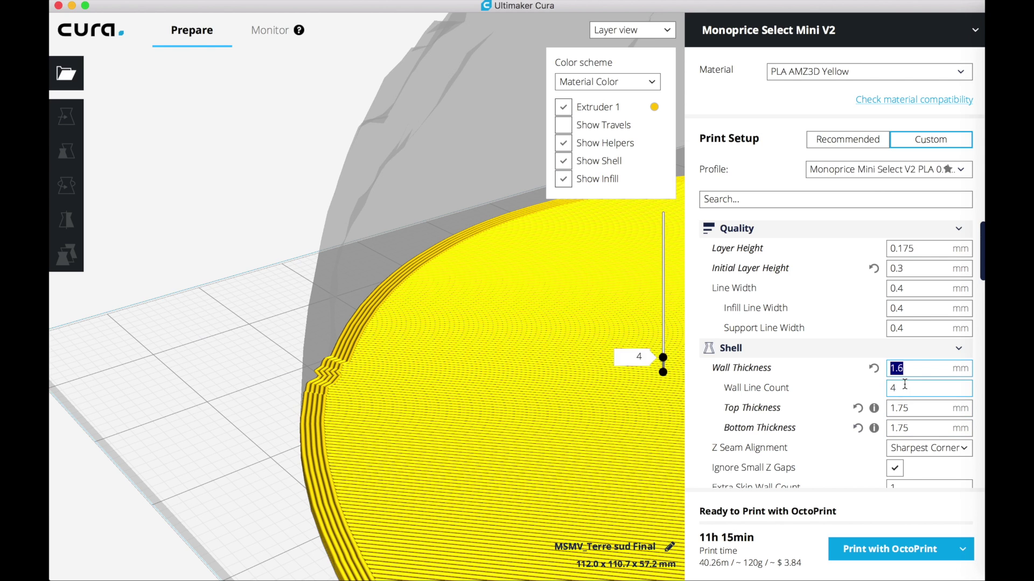
# - Show layers up to 37, confirm 15% Grid infill, then return to layer 1
pyautogui.moveTo(663, 357); pyautogui.dragTo(664, 343)
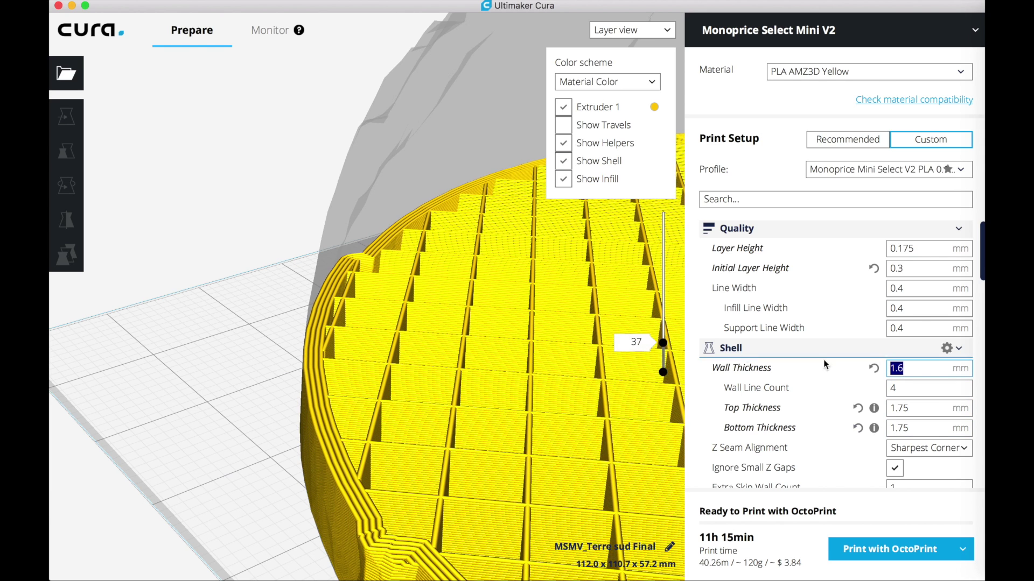
pyautogui.scroll(-3, 915, 350)
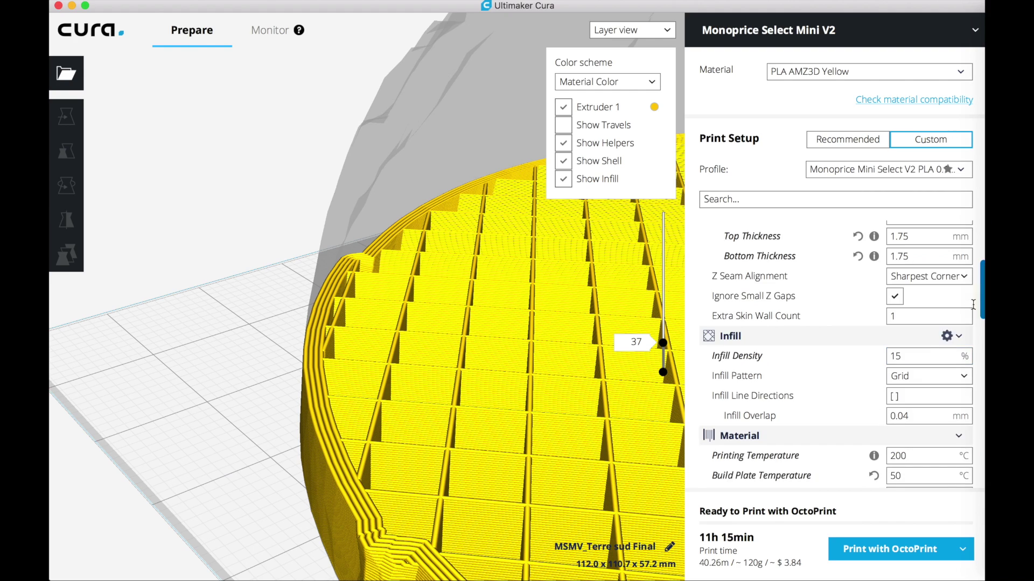
pyautogui.scroll(-6, 319, 332)
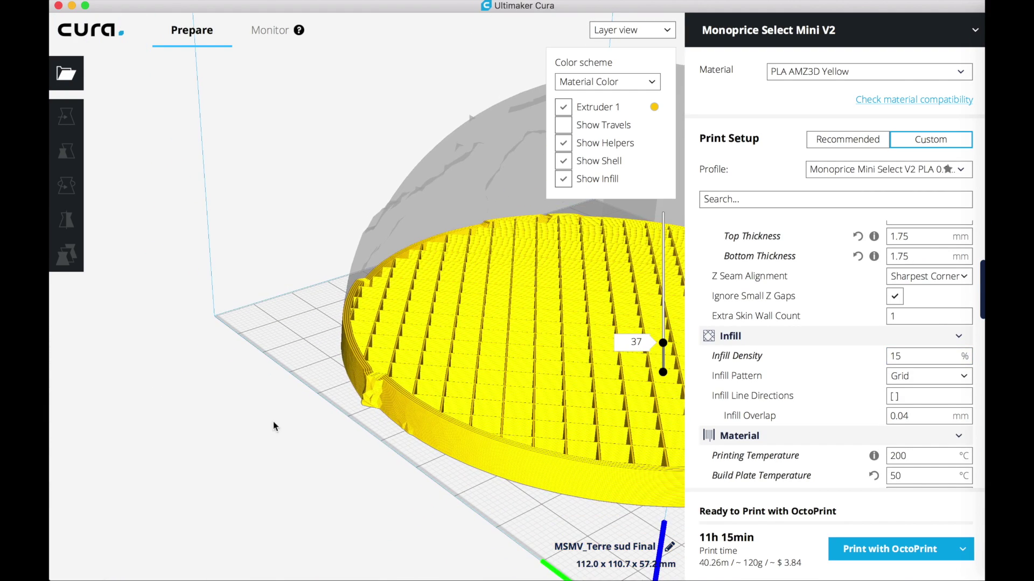
pyautogui.scroll(-5, 481, 483)
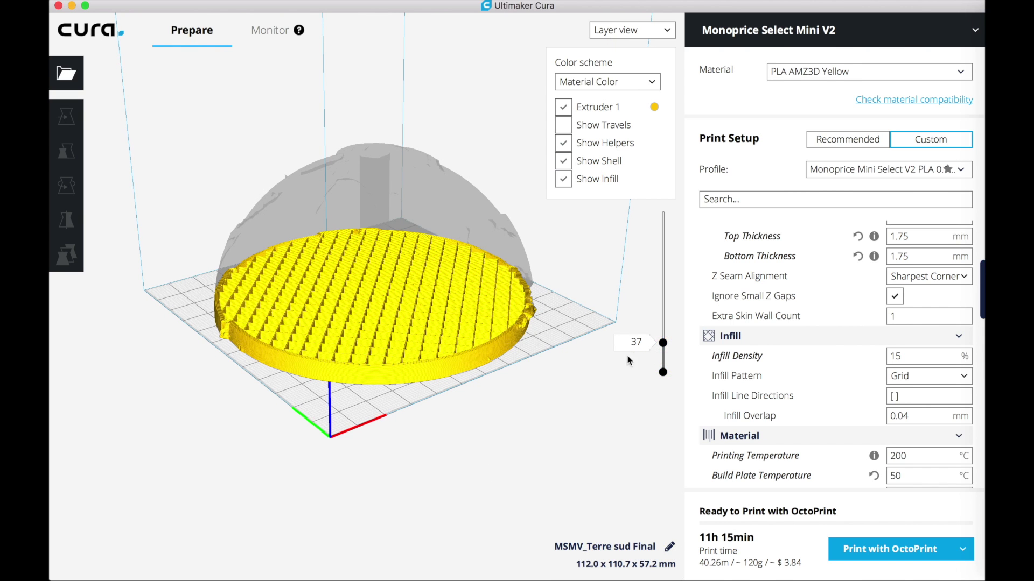
pyautogui.moveTo(662, 343); pyautogui.dragTo(663, 359)
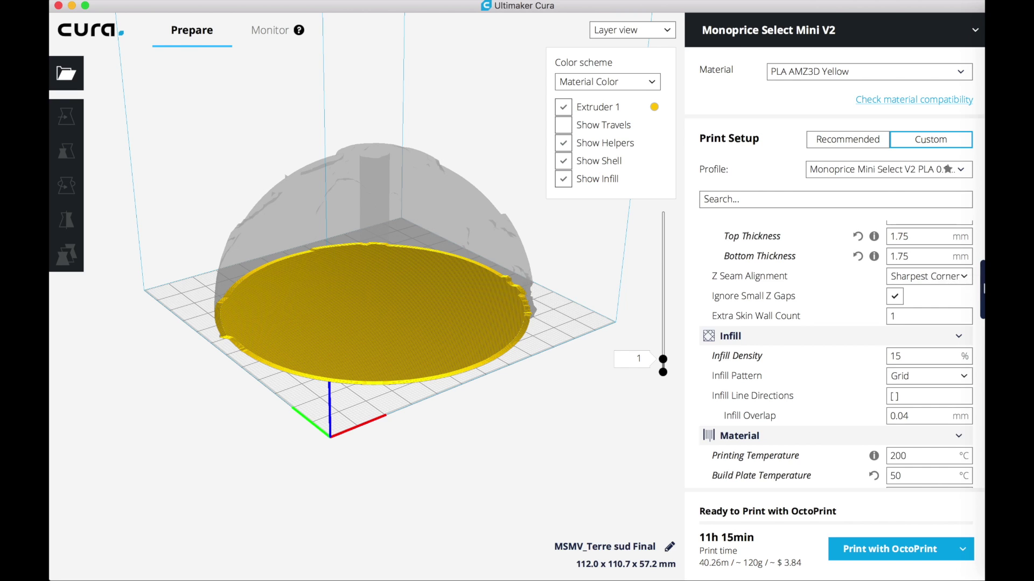
# - Keep Adhesion Type at None and raise the layer preview to layer 141
pyautogui.scroll(-10, 948, 465)
pyautogui.click(948, 458)
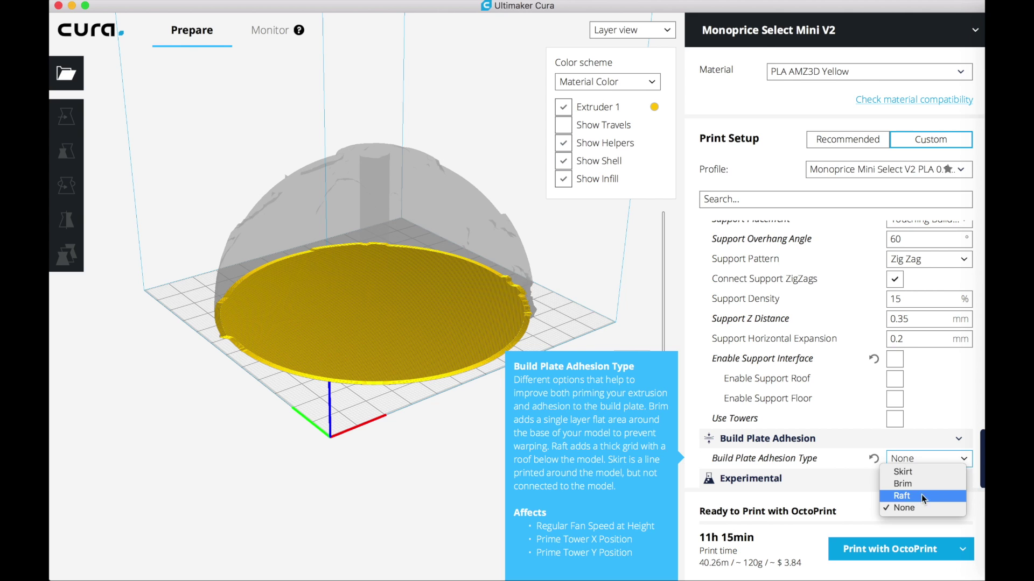
pyautogui.scroll(5, 641, 349)
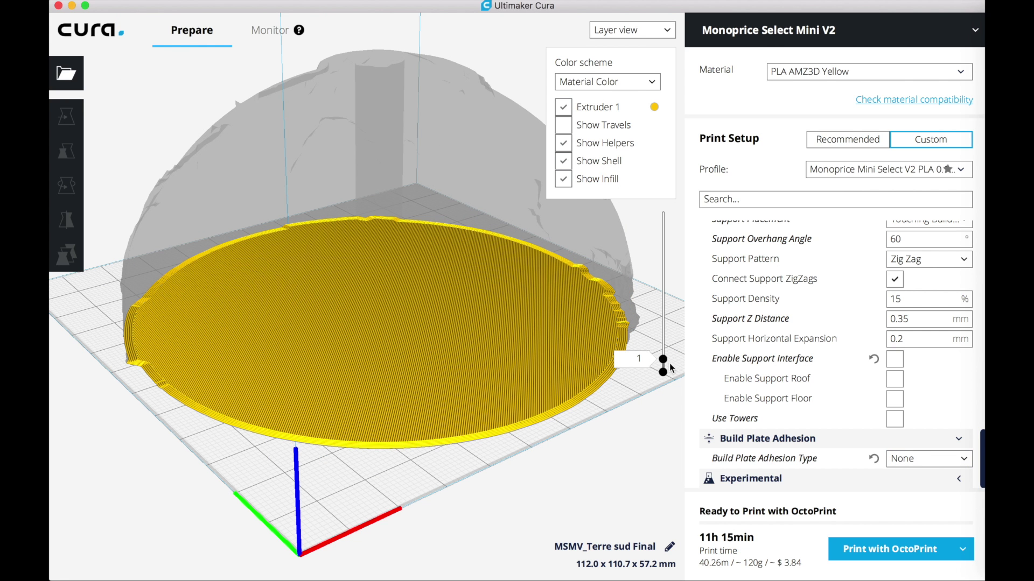
pyautogui.moveTo(663, 360); pyautogui.dragTo(657, 292)
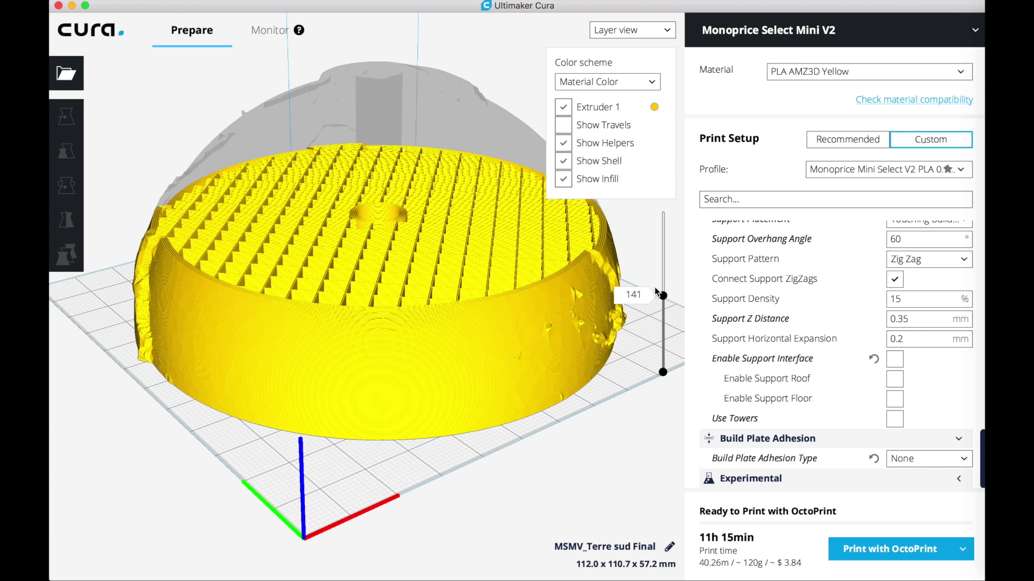